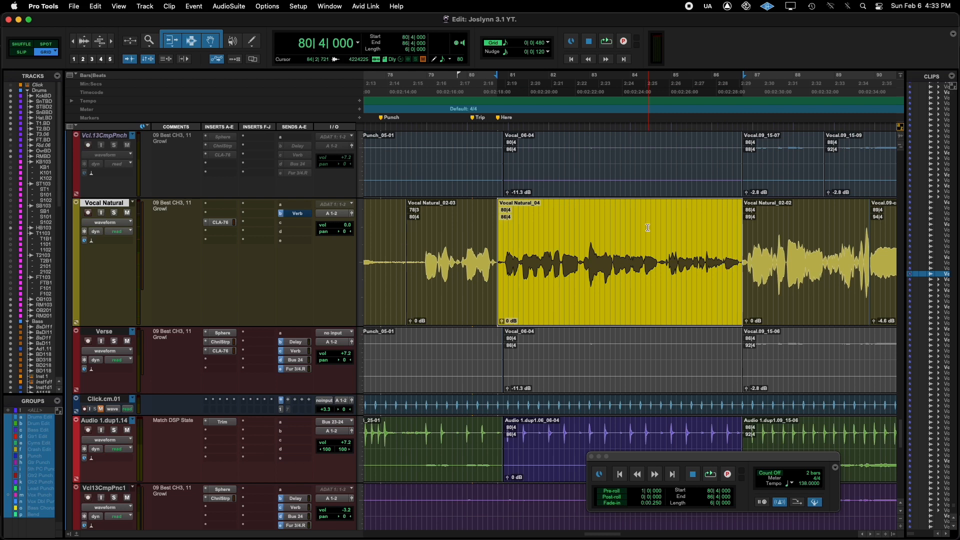
Play the selected Vocal Natural_04 clip to listen for harsh sibilance.
{"action": "key", "text": "space"}
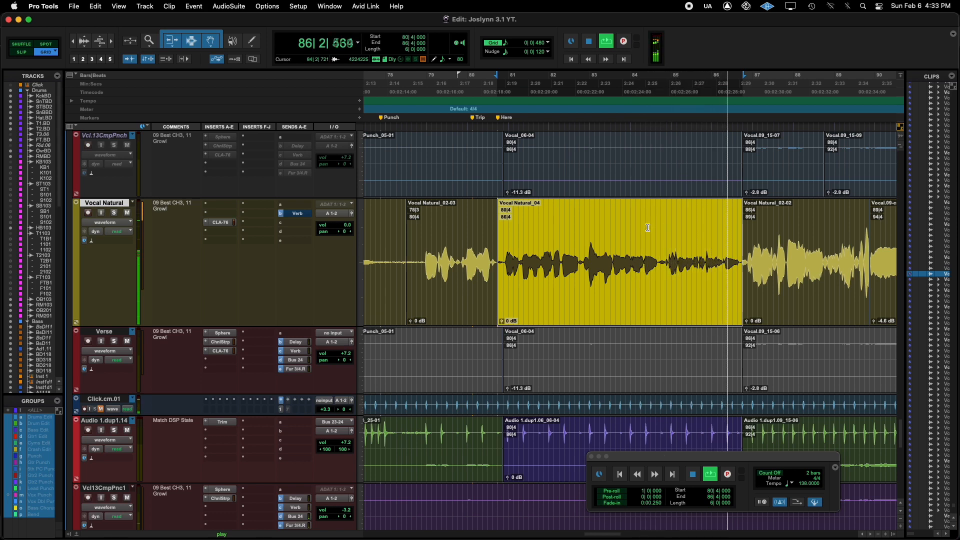
{"action": "key", "text": "space"}
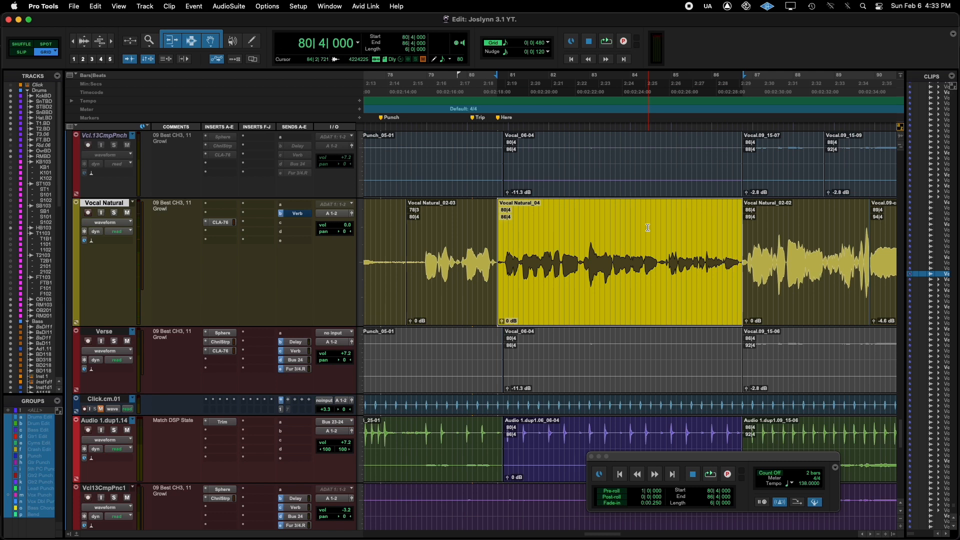
{"action": "left_click", "coordinate": [295, 214]}
{"action": "key", "text": "space"}
Play the Vocal Natural track from 81|1|000 at closer zoom to locate the first sibilant.
{"action": "left_click", "coordinate": [536, 238]}
{"action": "key", "text": "super+bracketright"}
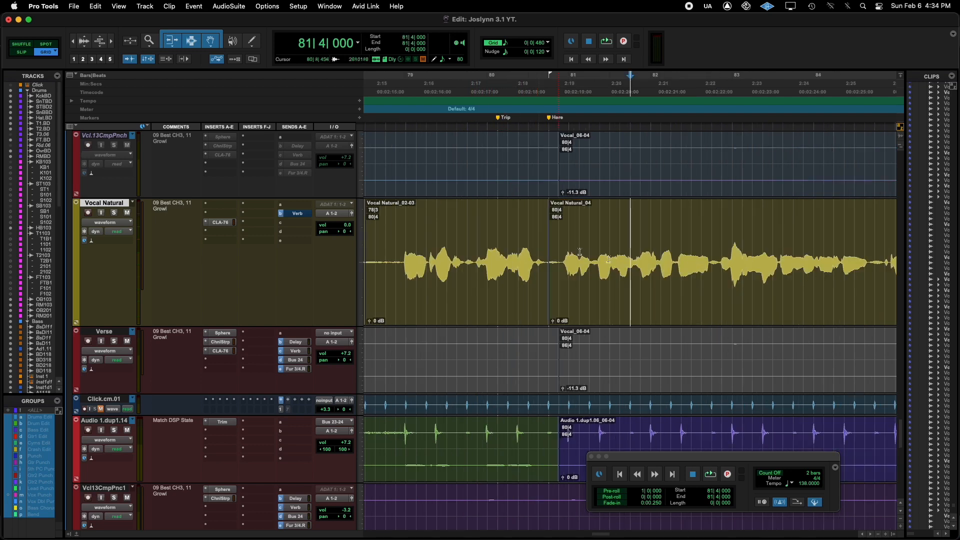
{"action": "scroll", "coordinate": [632, 268], "scroll_direction": "right", "scroll_amount": 3}
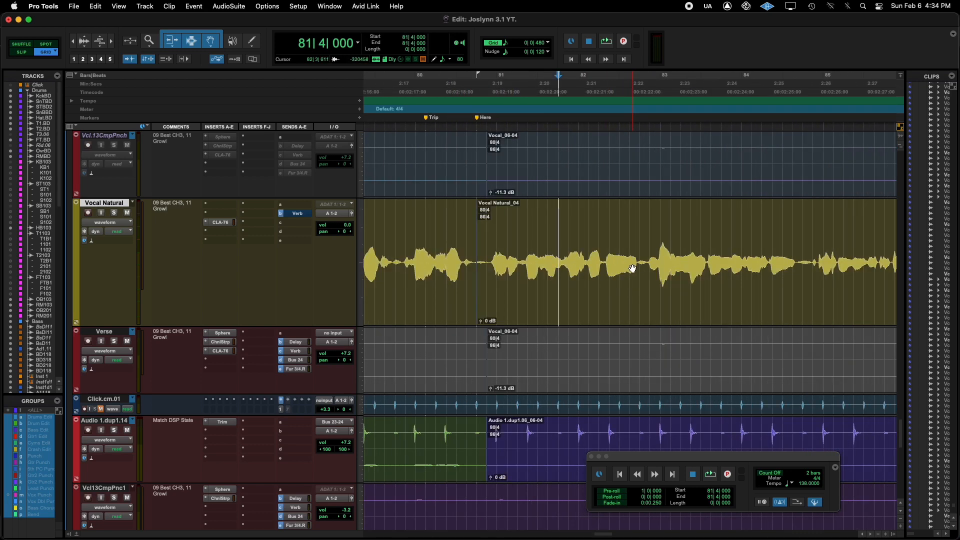
{"action": "key", "text": "super+bracketright"}
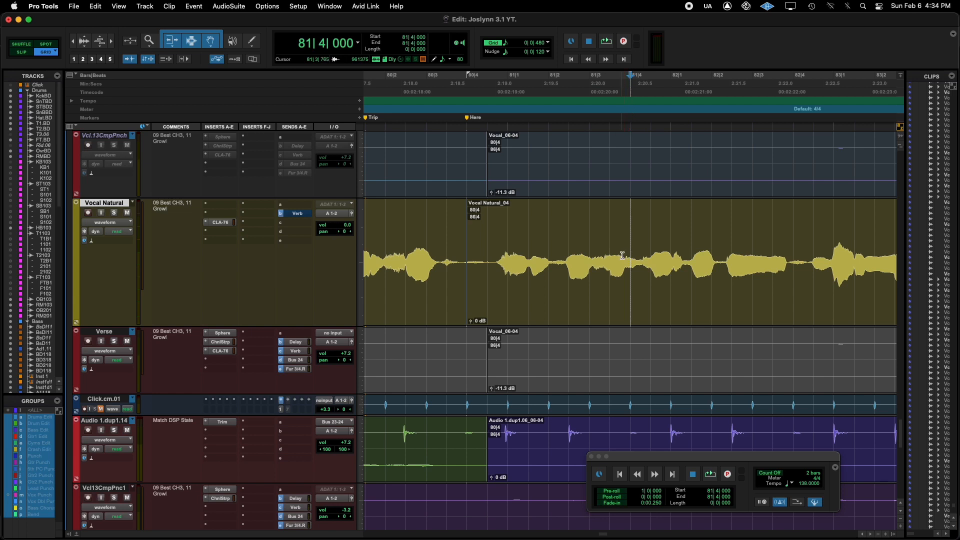
{"action": "left_click", "coordinate": [502, 250]}
{"action": "key", "text": "space"}
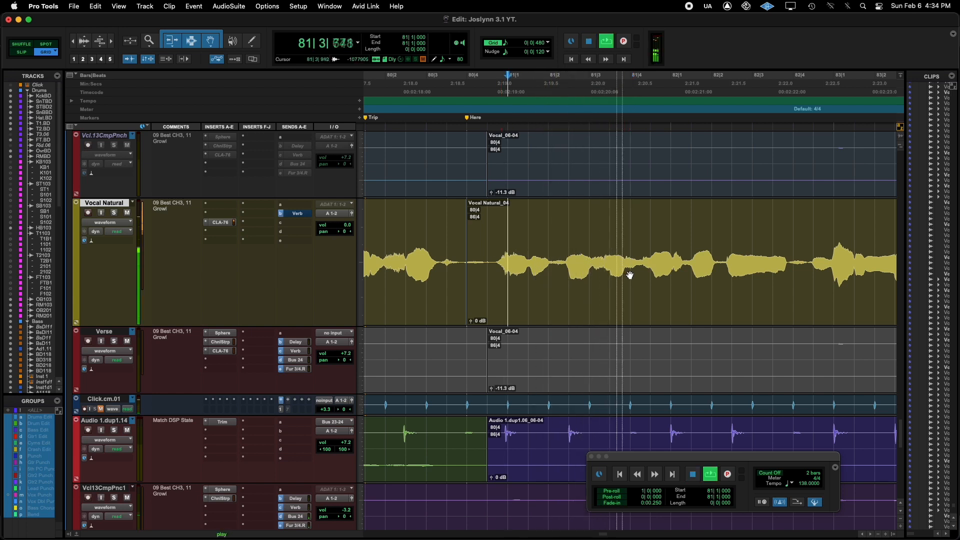
{"action": "key", "text": "space"}
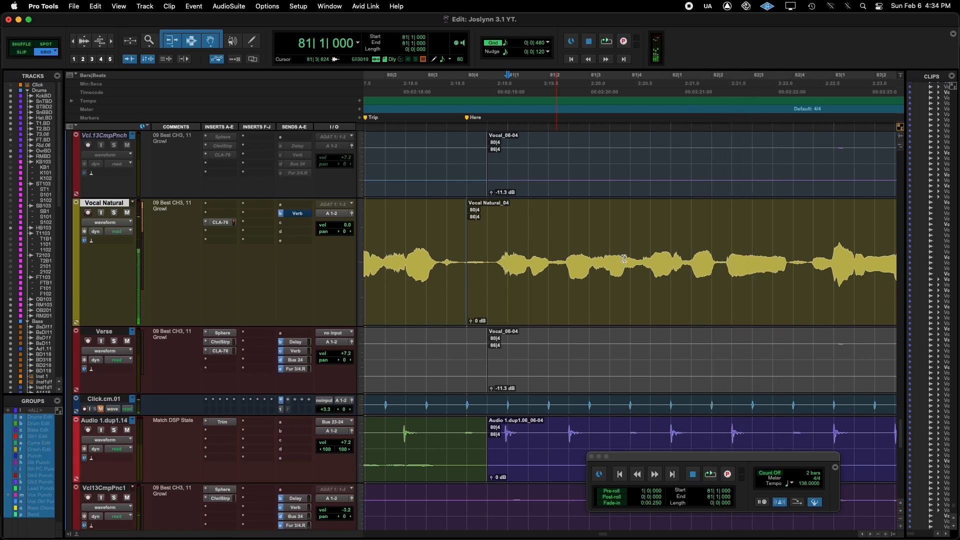
Separate the sibilant from 81|3|836 to 81|4|065 into its own clip and lower its clip gain to -4.6 dB.
{"action": "left_click_drag", "start_coordinate": [625, 260], "coordinate": [632, 259]}
{"action": "key", "text": "b"}
{"action": "key", "text": "t"}
{"action": "key", "text": "t"}
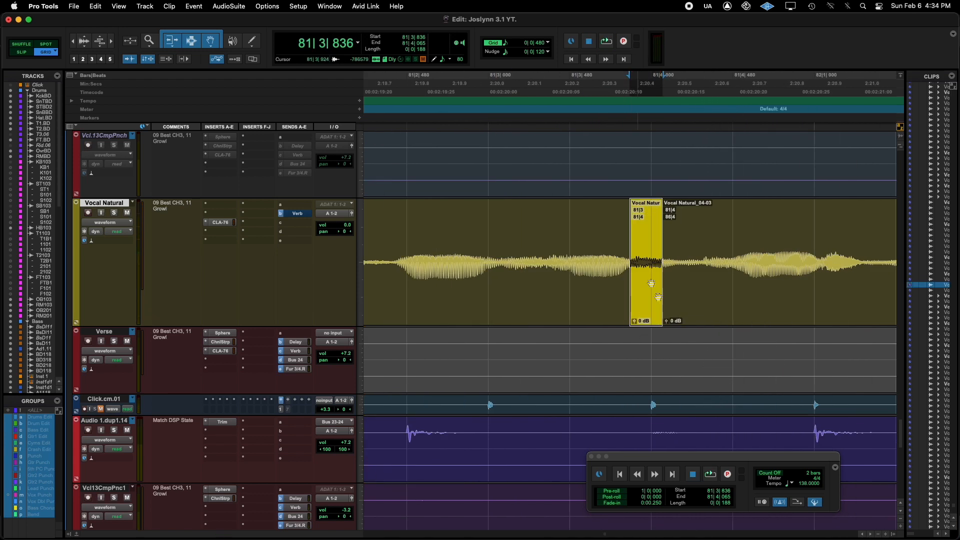
{"action": "left_click_drag", "start_coordinate": [634, 322], "coordinate": [617, 322]}
Crossfade both edges of the first sibilant clip over a selection from 81|3|480 to 81|4|480.
{"action": "left_click", "coordinate": [610, 251]}
{"action": "left_click_drag", "start_coordinate": [611, 251], "coordinate": [705, 251]}
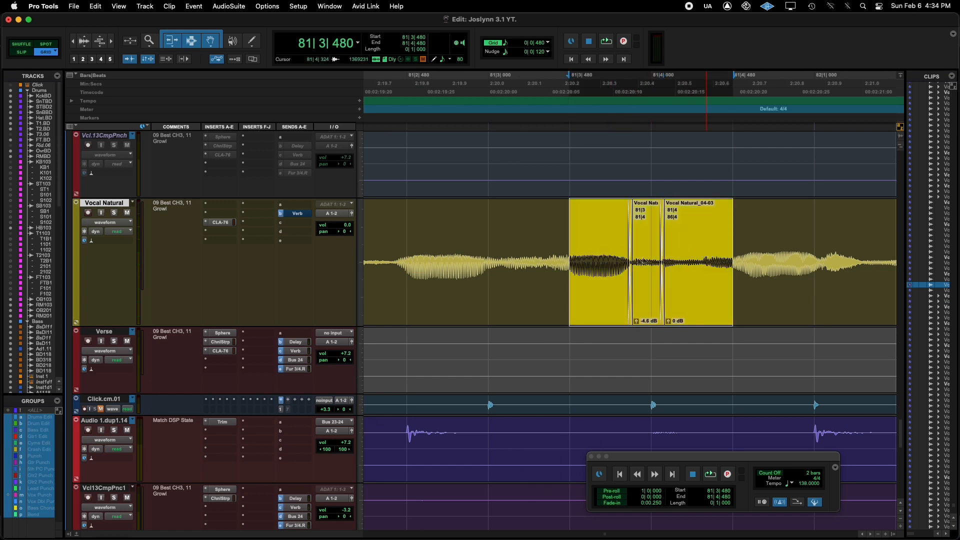
{"action": "left_click", "coordinate": [705, 250]}
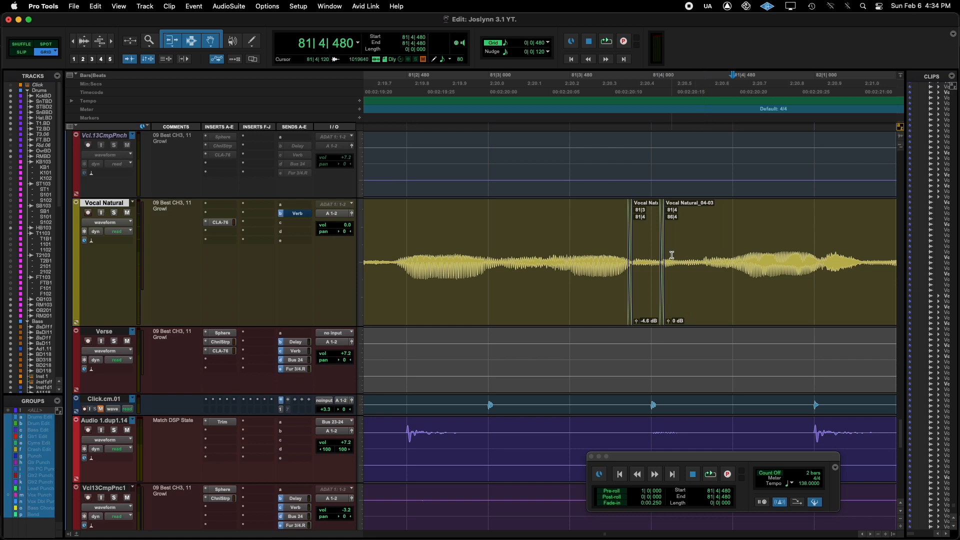
Find the next sibilant by playback, separate it from 82|1|023 to 82|1|276, and lower its clip gain.
{"action": "scroll", "coordinate": [649, 252], "scroll_direction": "right", "scroll_amount": 3}
{"action": "key", "text": "space"}
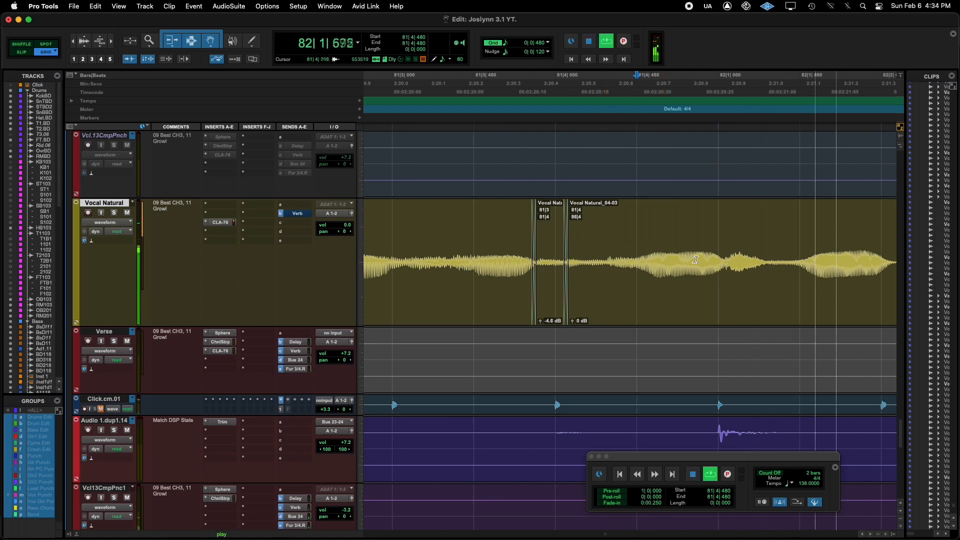
{"action": "key", "text": "space"}
{"action": "left_click", "coordinate": [723, 254]}
{"action": "left_click_drag", "start_coordinate": [724, 255], "coordinate": [763, 257]}
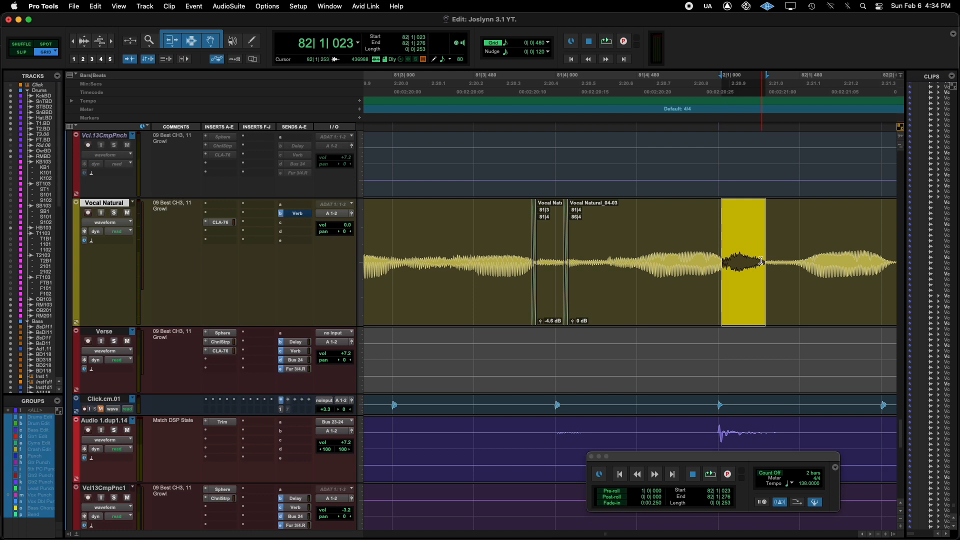
{"action": "key", "text": "super+e"}
{"action": "left_click_drag", "start_coordinate": [726, 320], "coordinate": [729, 327]}
Crossfade both edges of the second sibilant clip over a selection from 82|1|000 to 82|1|480.
{"action": "left_click_drag", "start_coordinate": [706, 253], "coordinate": [775, 258]}
{"action": "key", "text": "f"}
{"action": "key", "text": "r"}
{"action": "key", "text": "r"}
{"action": "key", "text": "r"}
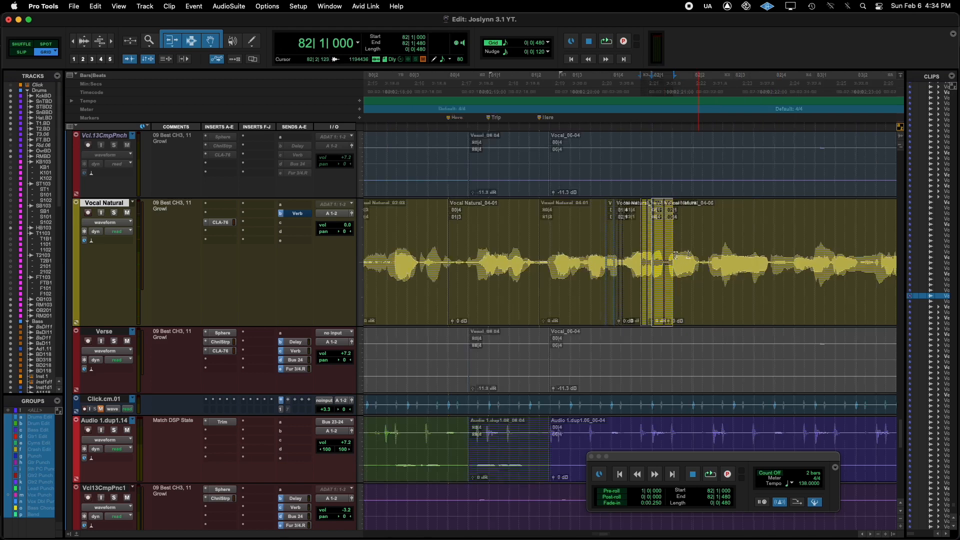
Select the edited vocal phrase from 80|4|000 to 82|4|480 and play it back.
{"action": "left_click", "coordinate": [512, 238]}
{"action": "double_click", "coordinate": [566, 239]}
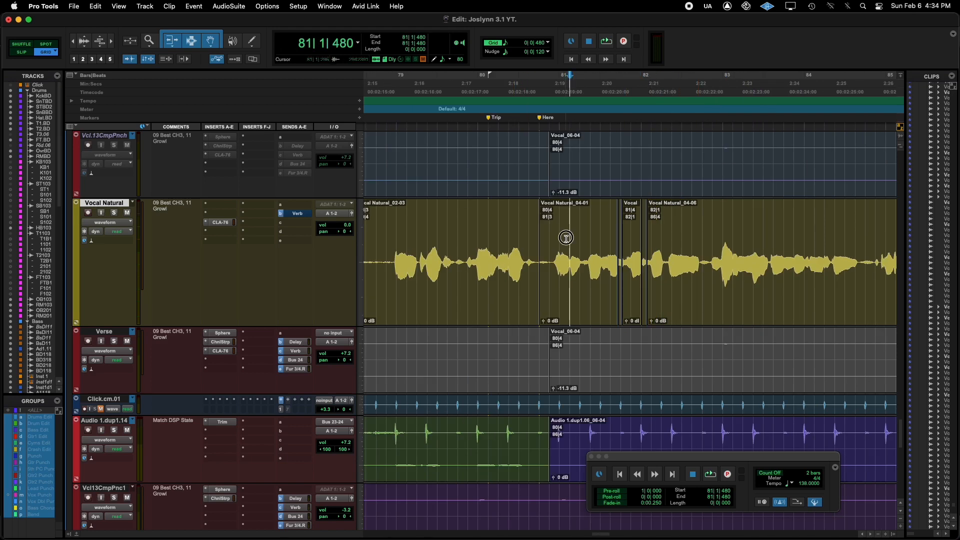
{"action": "left_click", "coordinate": [709, 243], "text": "shift"}
{"action": "key", "text": "space"}
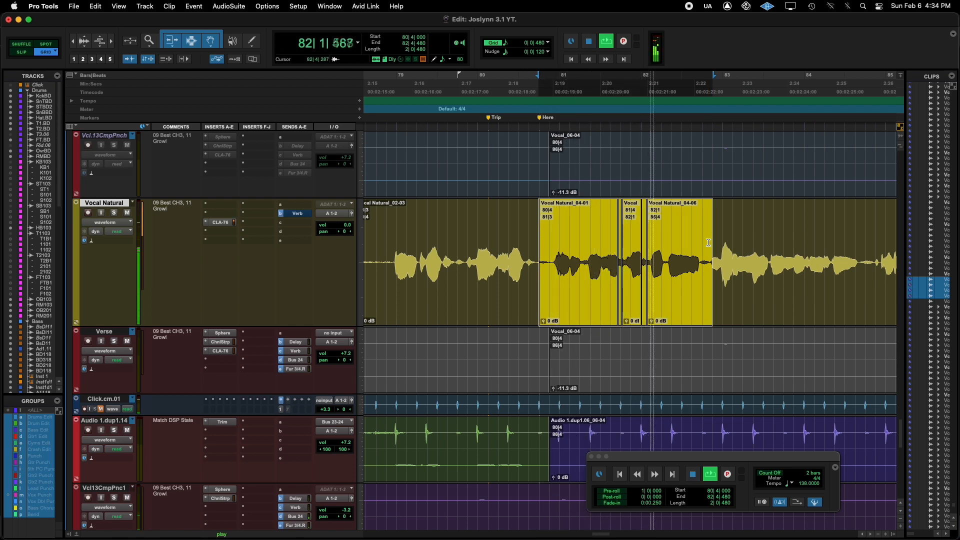
{"action": "key", "text": "space"}
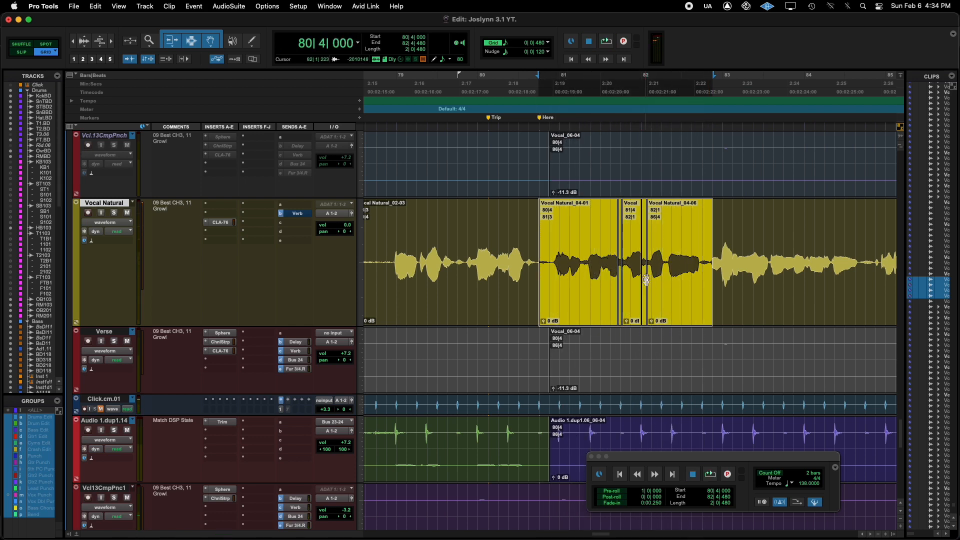
Set the second sibilant clip's gain to -5.6 dB and play the vocal from 81|3|480.
{"action": "left_click", "coordinate": [643, 257]}
{"action": "key", "text": "super+bracketright"}
{"action": "key", "text": "super+bracketright"}
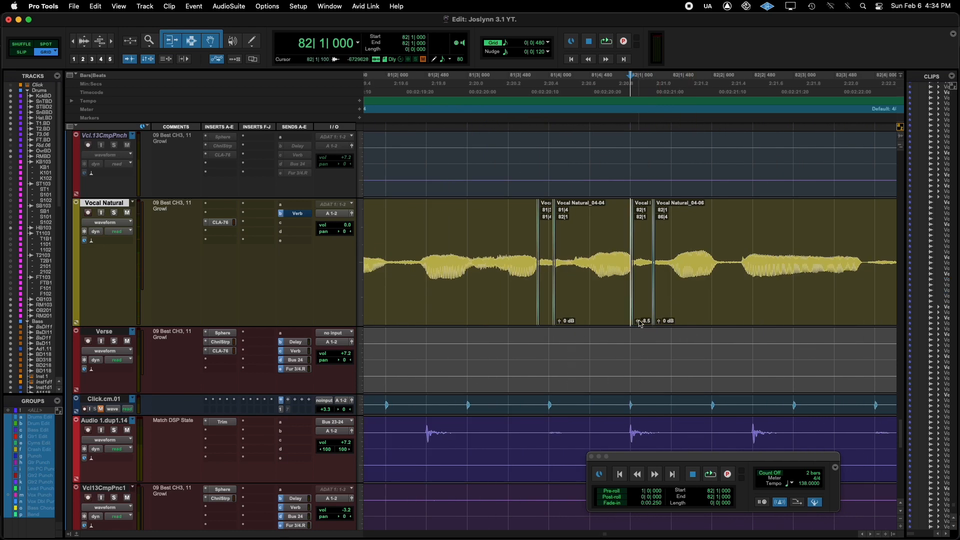
{"action": "left_click", "coordinate": [637, 321]}
{"action": "left_click_drag", "start_coordinate": [637, 321], "coordinate": [638, 320]}
{"action": "left_click", "coordinate": [498, 243]}
{"action": "key", "text": "space"}
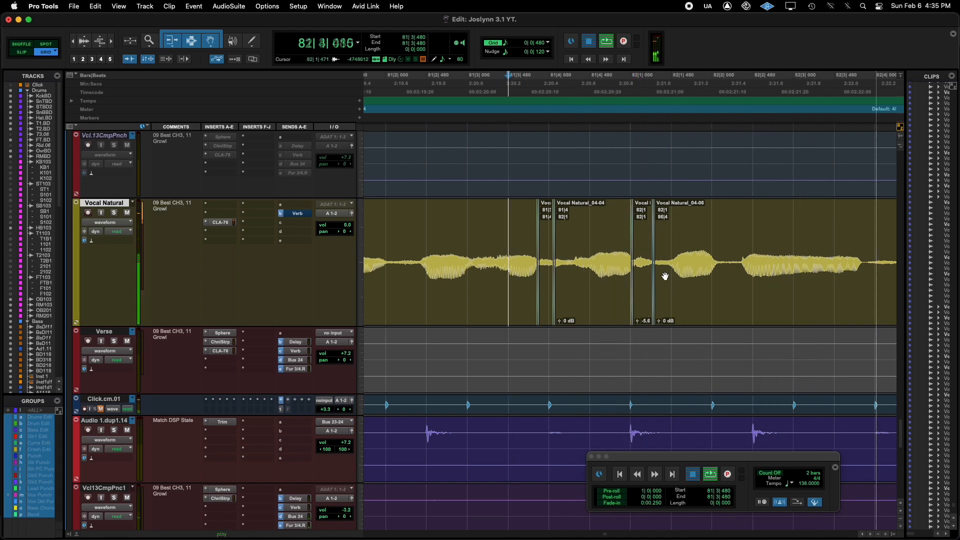
{"action": "key", "text": "space"}
Undo all the sibilant cuts, clip gain changes and crossfades on the Vocal Natural track.
{"action": "key", "text": "r"}
{"action": "key", "text": "r"}
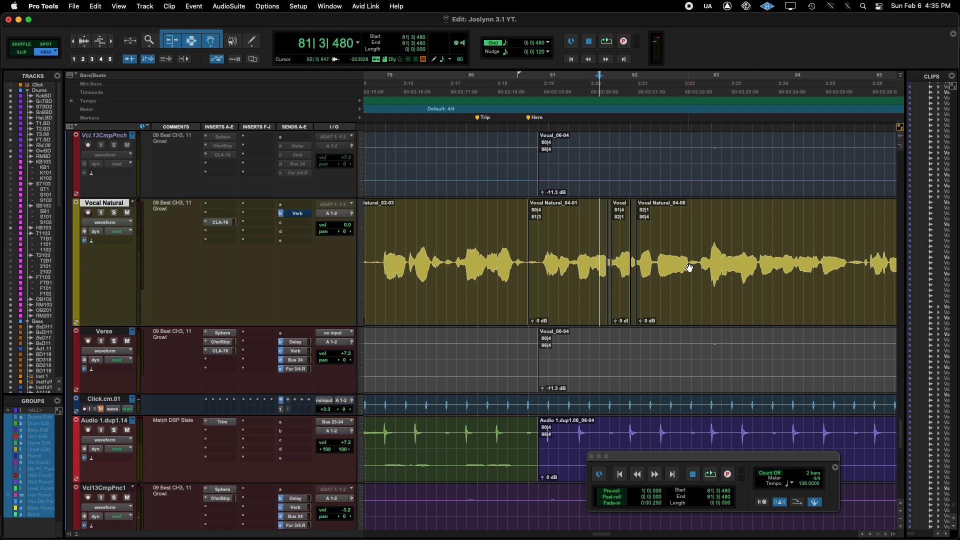
{"action": "key", "text": "super+z"}
{"action": "key", "text": "super+z"}
{"action": "key", "text": "super+z"}
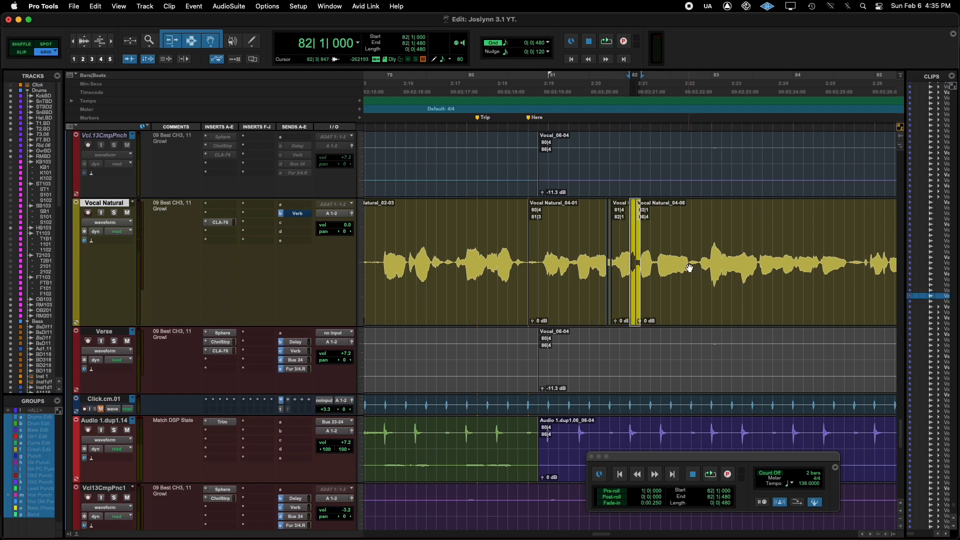
{"action": "key", "text": "super+z"}
{"action": "key", "text": "super+z"}
{"action": "key", "text": "super+z"}
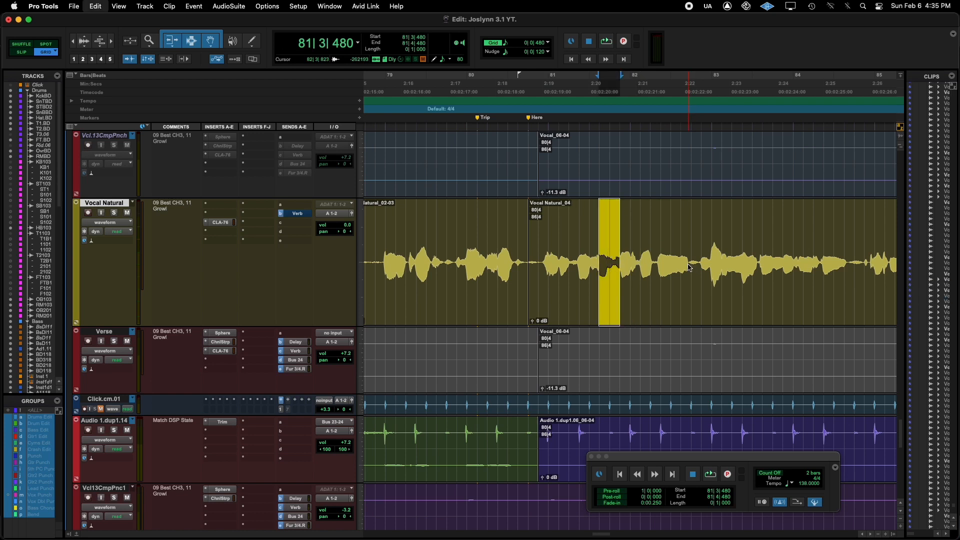
Select the whole Vocal Natural_04 clip and insert FabFilter Pro-DS (mono) before the CLA-76 on the Vocal Natural track.
{"action": "left_click", "coordinate": [578, 237]}
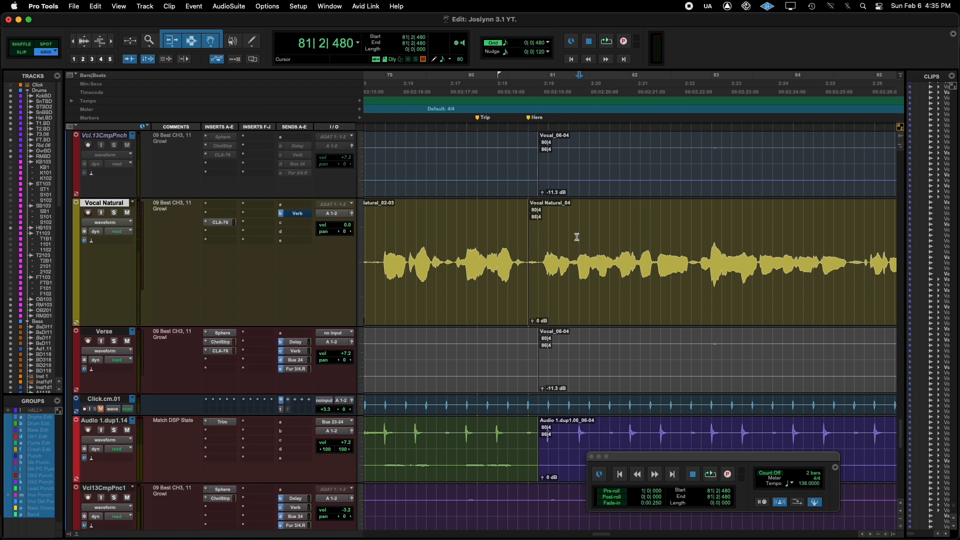
{"action": "double_click", "coordinate": [582, 238]}
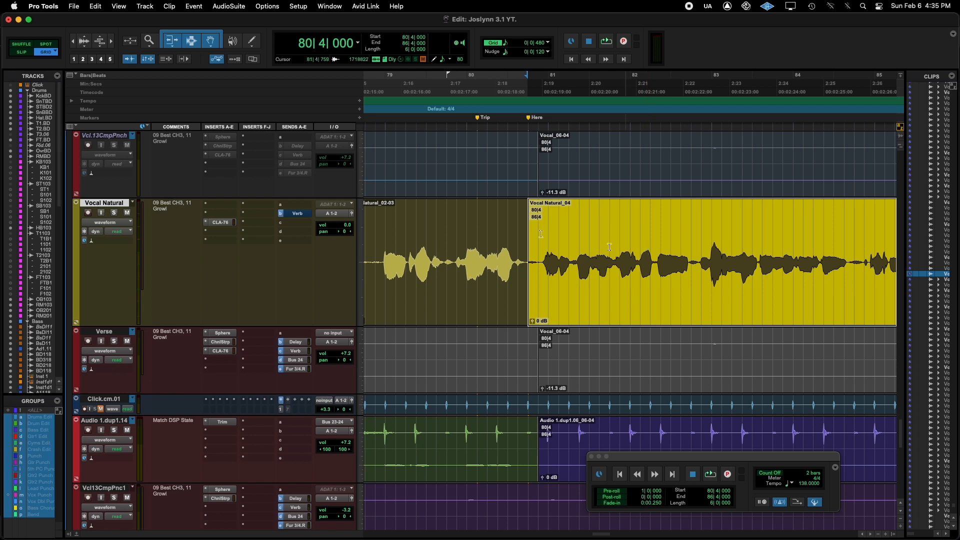
{"action": "left_click", "coordinate": [221, 216]}
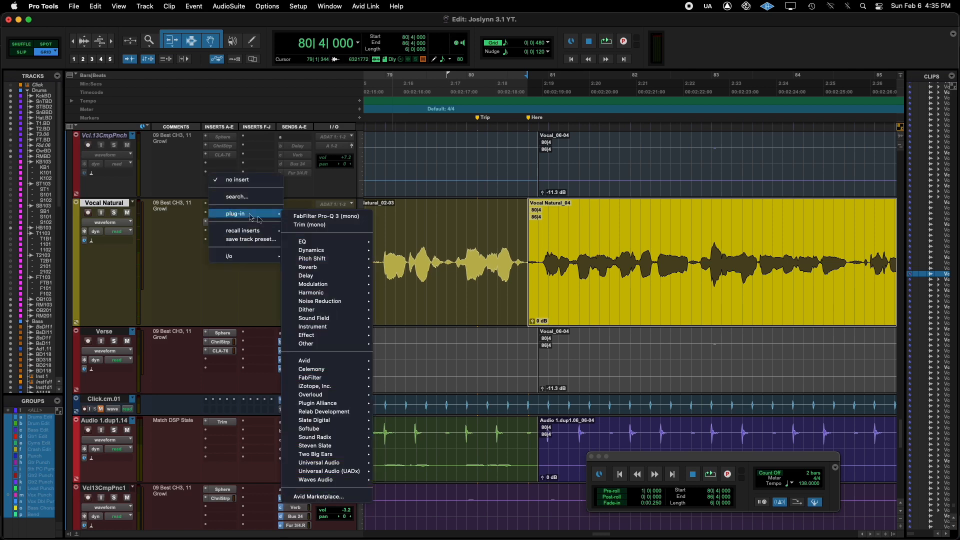
{"action": "mouse_move", "coordinate": [233, 216]}
{"action": "mouse_move", "coordinate": [329, 250]}
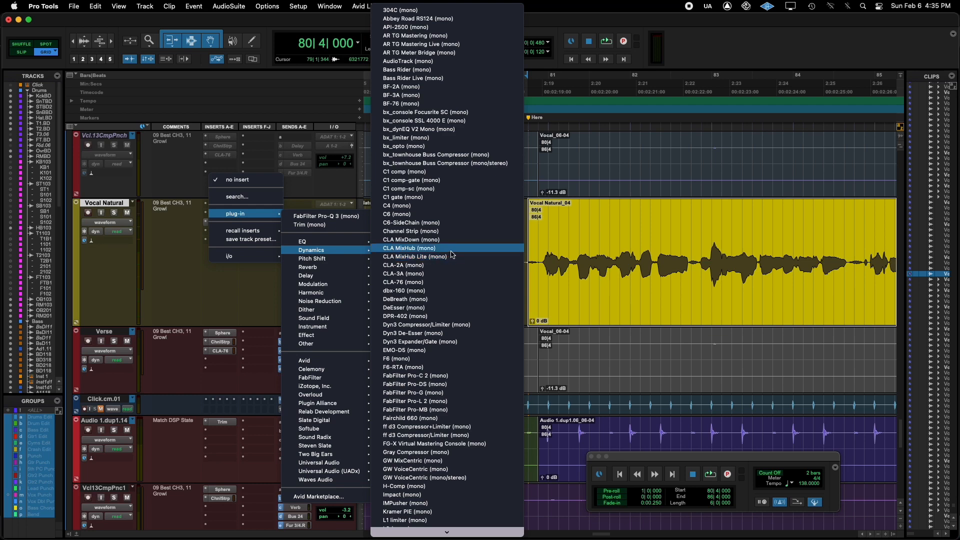
{"action": "left_click", "coordinate": [451, 384]}
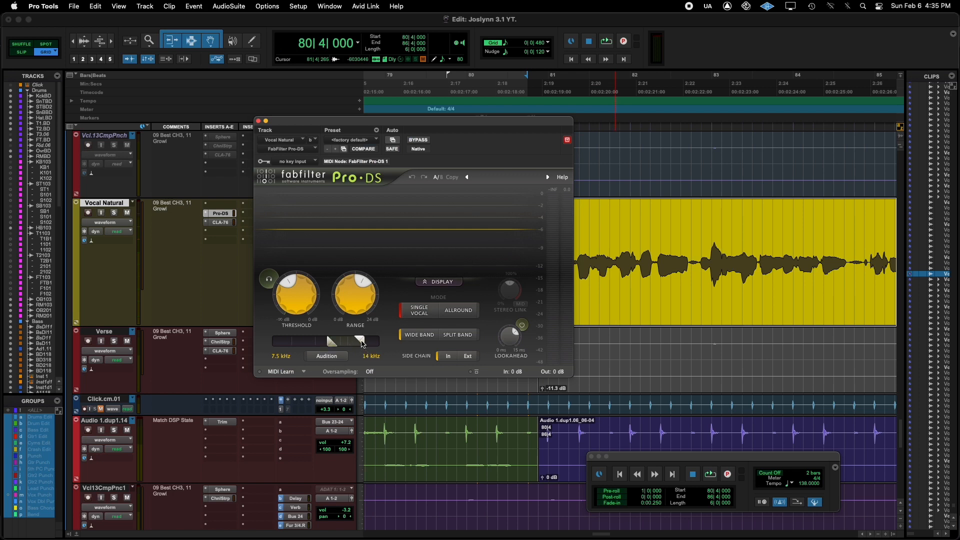
Play the selected vocal clip through Pro-DS to hear the de-essing, and close the plug-in window.
{"action": "key", "text": "space"}
{"action": "mouse_move", "coordinate": [342, 300]}
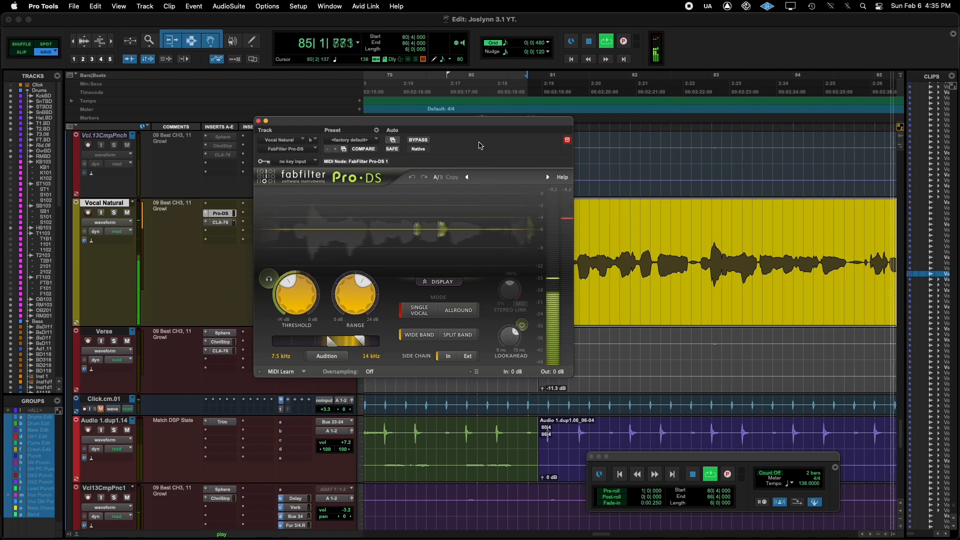
{"action": "key", "text": "space"}
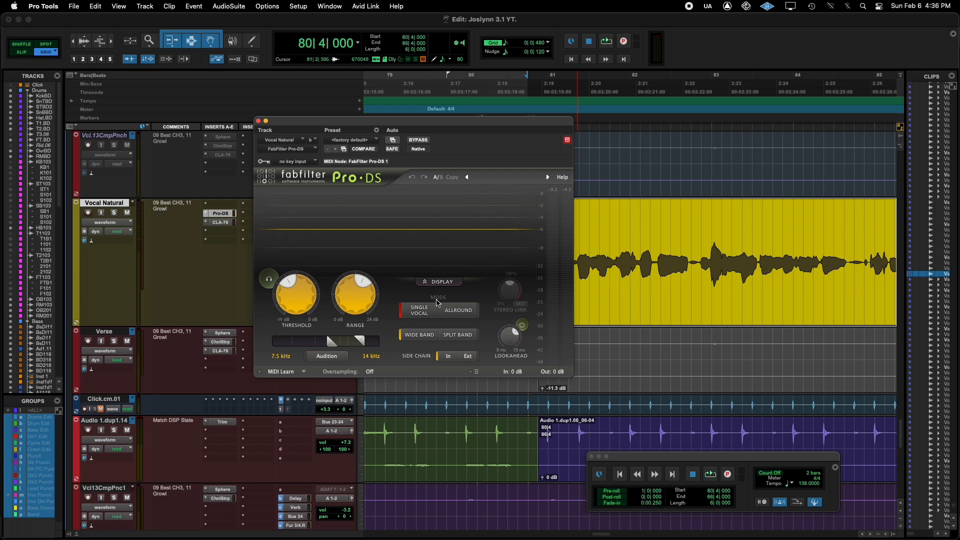
{"action": "key", "text": "space"}
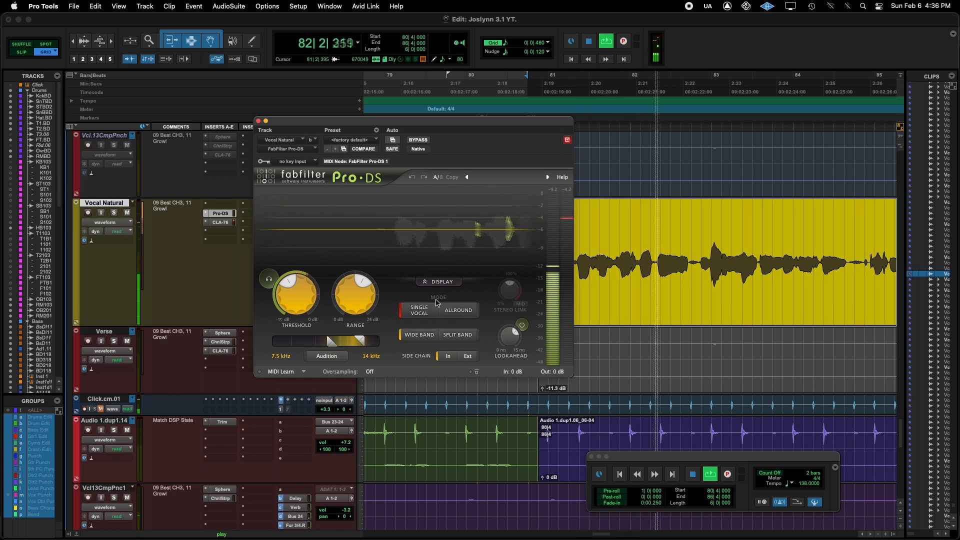
{"action": "key", "text": "space"}
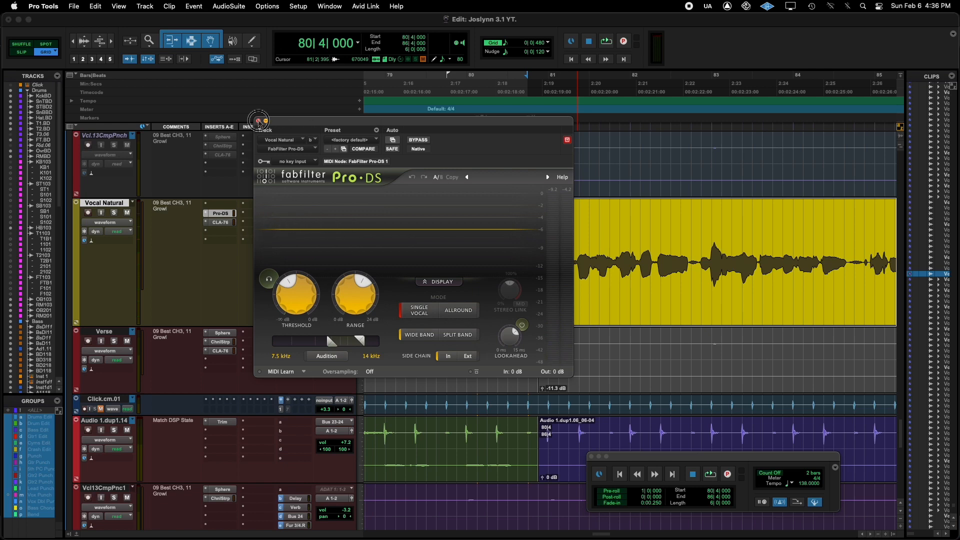
{"action": "left_click", "coordinate": [258, 122]}
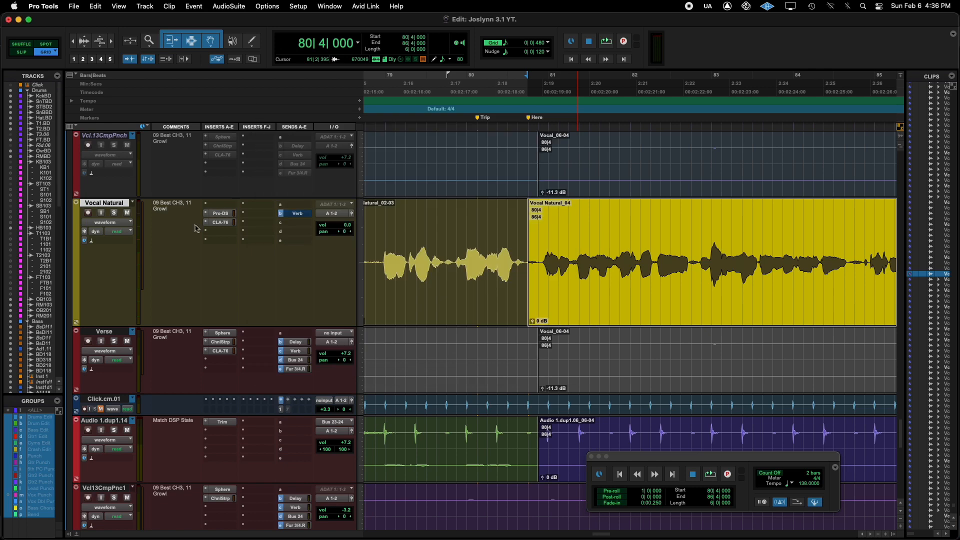
Bypass Pro-DS and insert FabFilter Pro-MB (mono) in the insert slot above it on the Vocal Natural track.
{"action": "left_click", "coordinate": [220, 213]}
{"action": "left_click", "coordinate": [220, 205]}
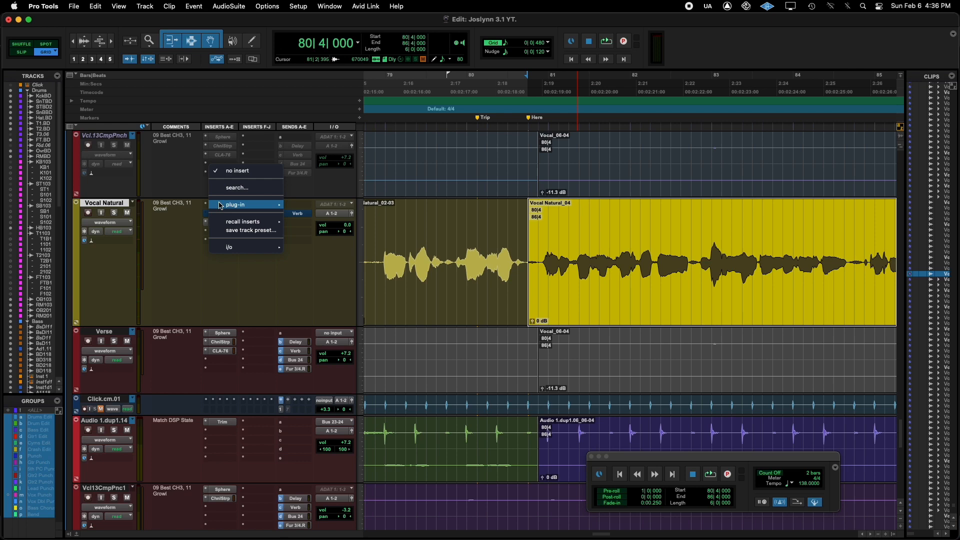
{"action": "mouse_move", "coordinate": [219, 205]}
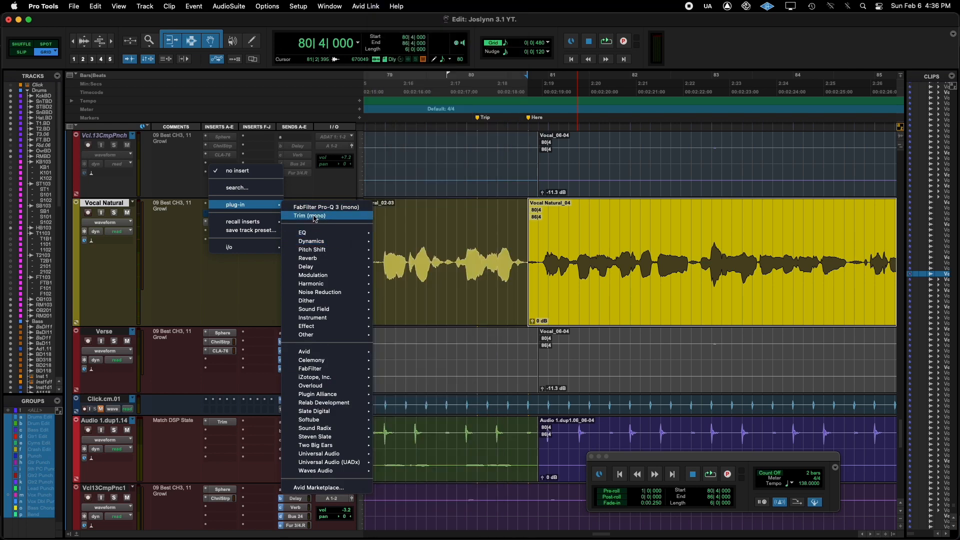
{"action": "mouse_move", "coordinate": [326, 250]}
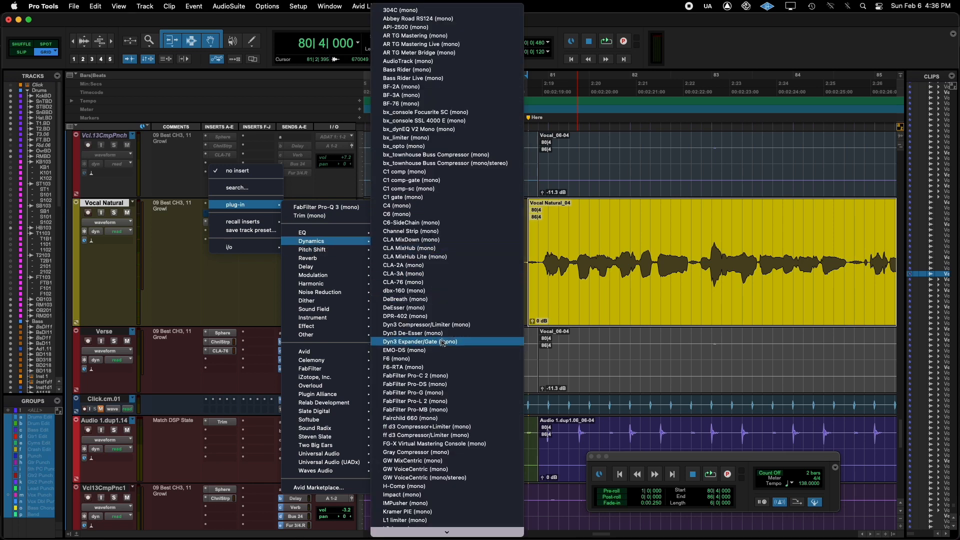
{"action": "scroll", "coordinate": [440, 342], "scroll_direction": "down", "scroll_amount": 2}
{"action": "left_click", "coordinate": [414, 389]}
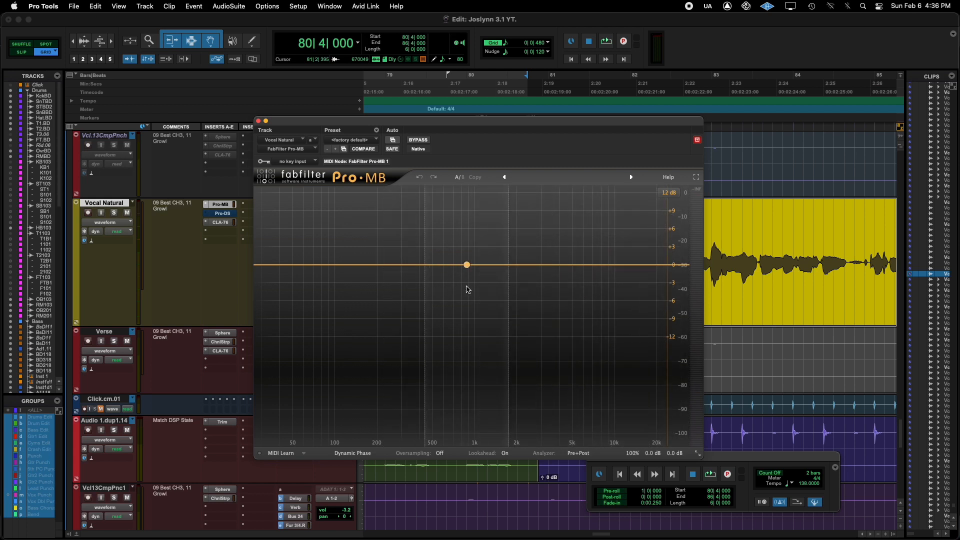
Play the vocal through Pro-MB, add a compression band over the sibilant range from about 5.5 kHz up, and audition it.
{"action": "key", "text": "space"}
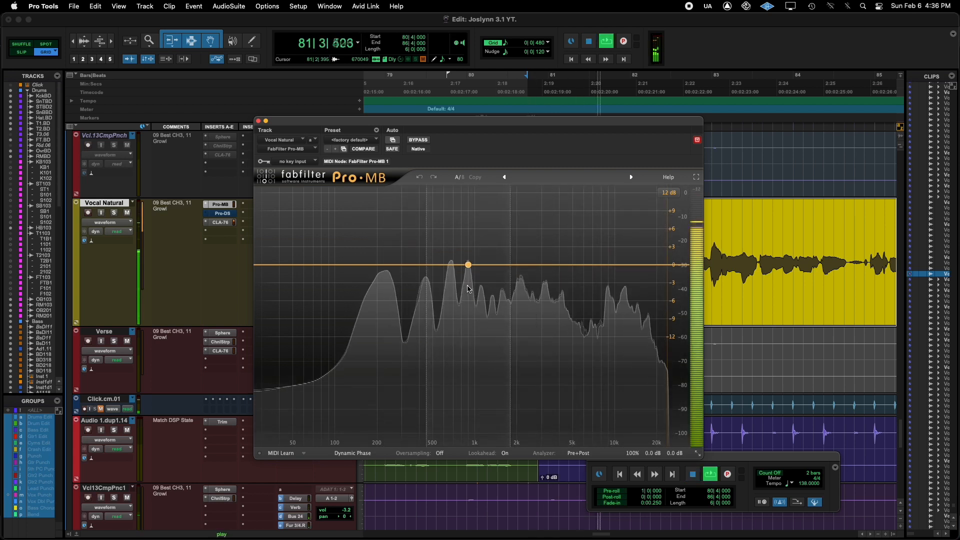
{"action": "key", "text": "space"}
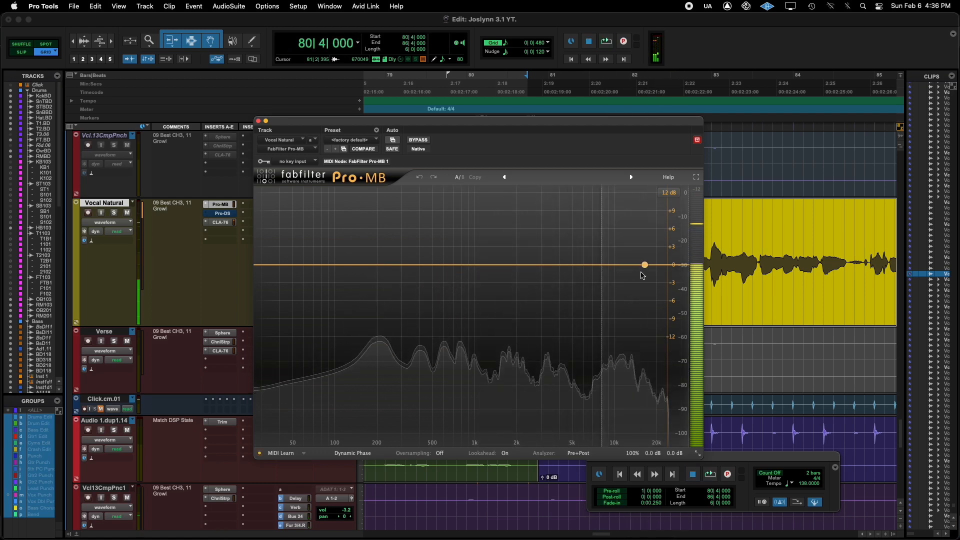
{"action": "left_click", "coordinate": [620, 272]}
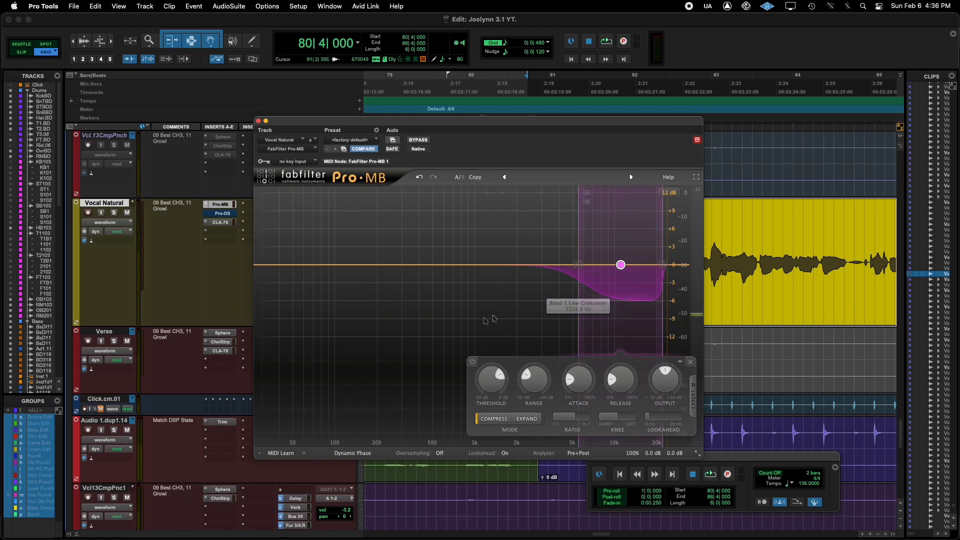
{"action": "key", "text": "space"}
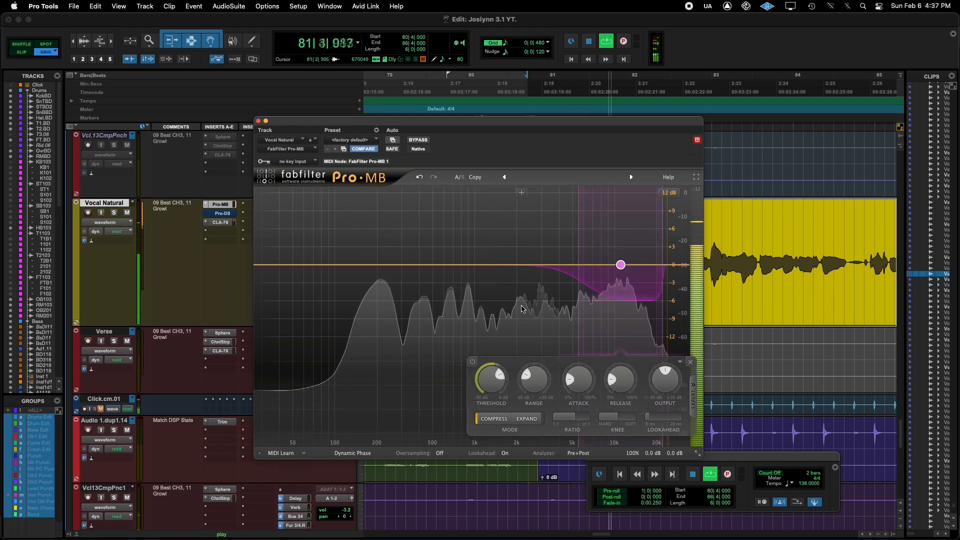
{"action": "key", "text": "space"}
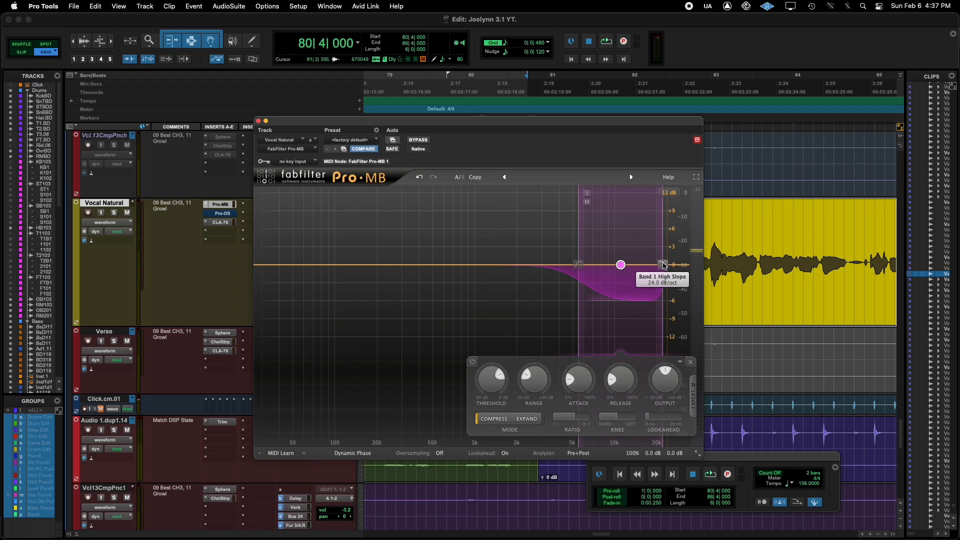
Extend the high band's upper crossover to the very end of the spectrum and play the vocal through it.
{"action": "left_click_drag", "start_coordinate": [663, 263], "coordinate": [765, 281]}
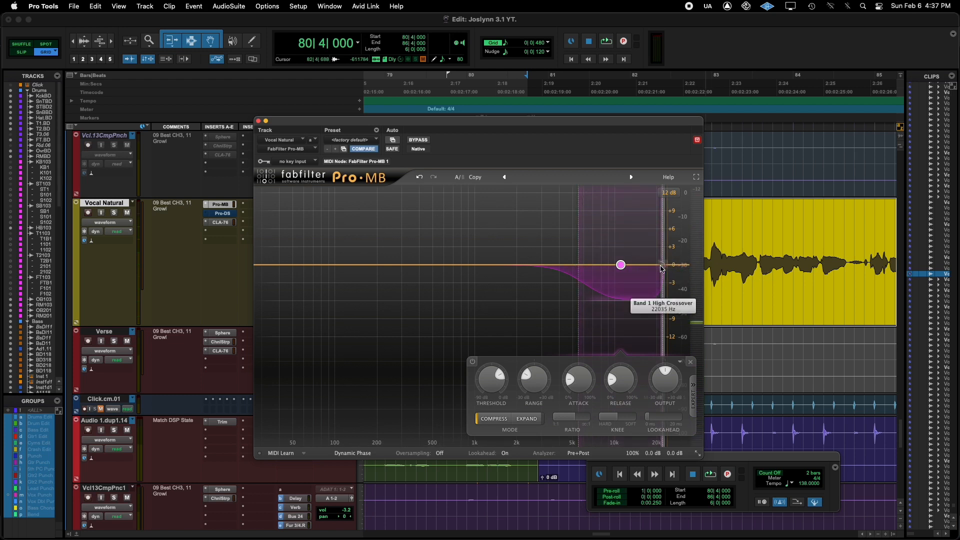
{"action": "left_click_drag", "start_coordinate": [663, 266], "coordinate": [716, 266]}
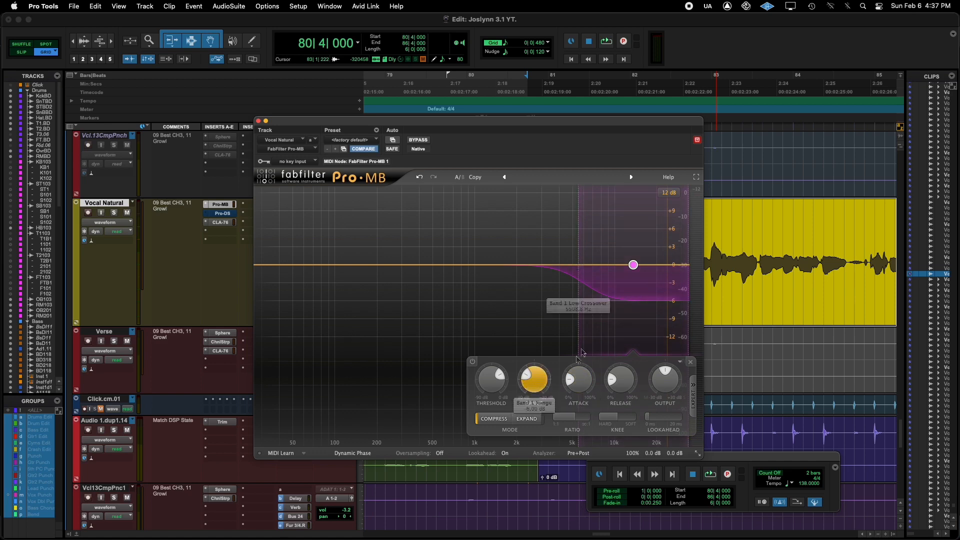
{"action": "key", "text": "space"}
{"action": "mouse_move", "coordinate": [532, 369]}
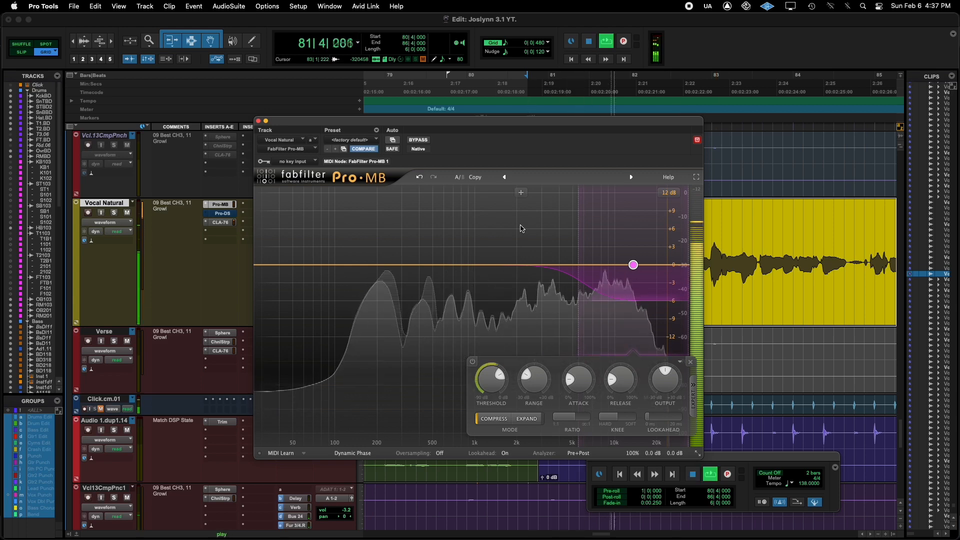
{"action": "key", "text": "space"}
{"action": "mouse_move", "coordinate": [524, 384]}
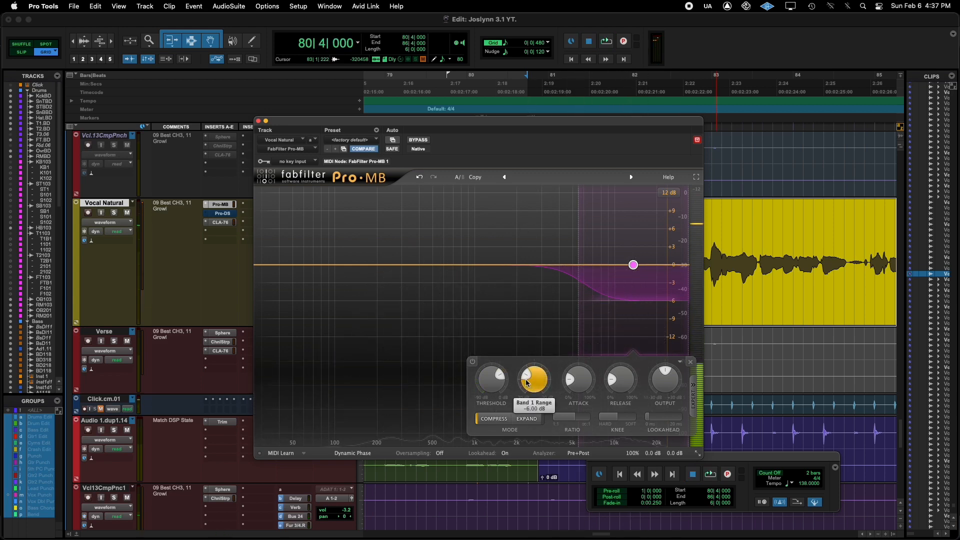
Deepen the high band's range to about -7 dB, lower its threshold, and audition the vocal.
{"action": "left_click_drag", "start_coordinate": [524, 385], "coordinate": [483, 407]}
{"action": "mouse_move", "coordinate": [521, 393]}
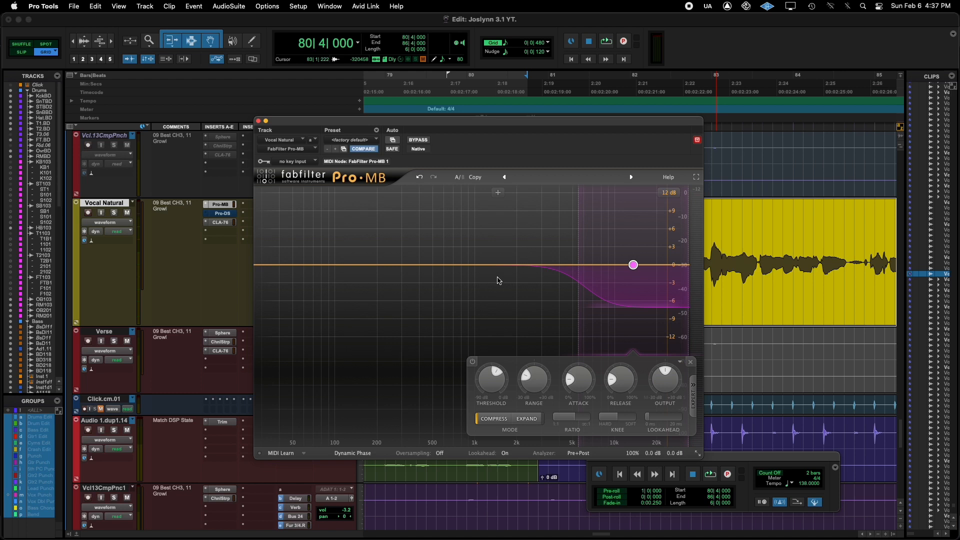
{"action": "key", "text": "space"}
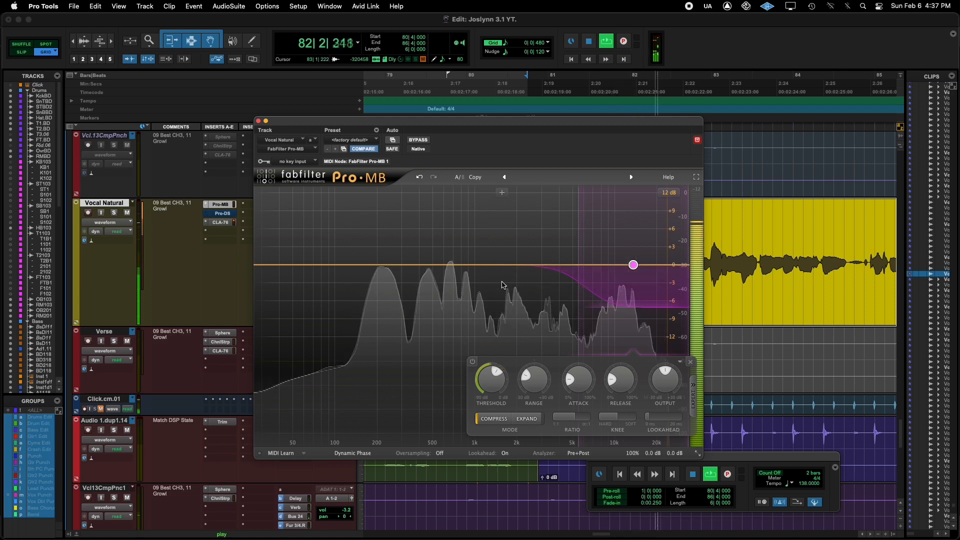
{"action": "key", "text": "space"}
Set the high band's range to -10.77 dB and play the vocal to hear the stronger reduction.
{"action": "left_click_drag", "start_coordinate": [529, 375], "coordinate": [528, 377]}
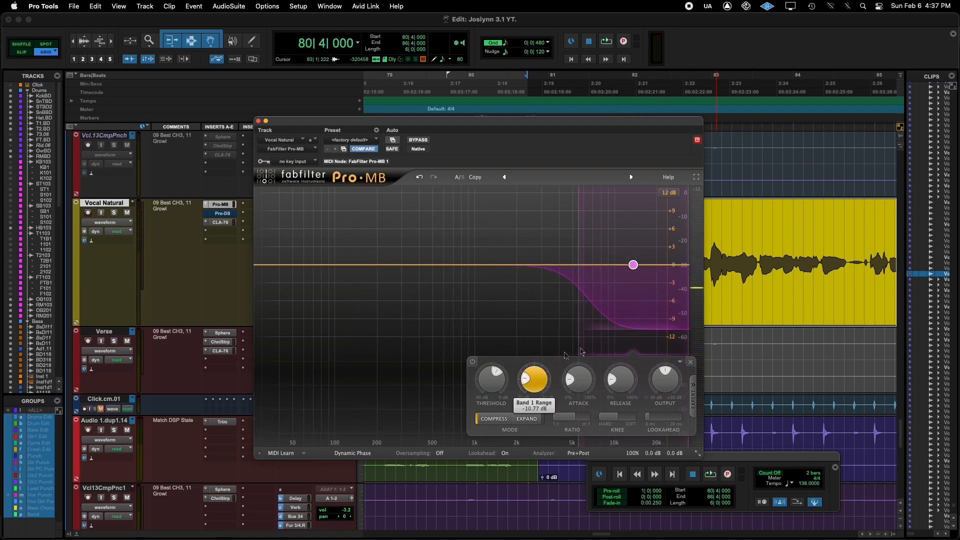
{"action": "key", "text": "space"}
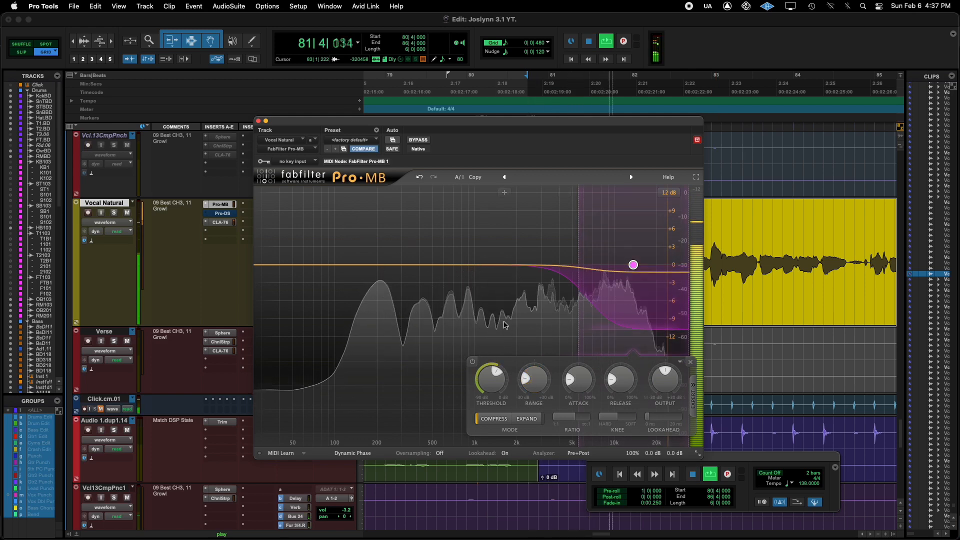
{"action": "key", "text": "space"}
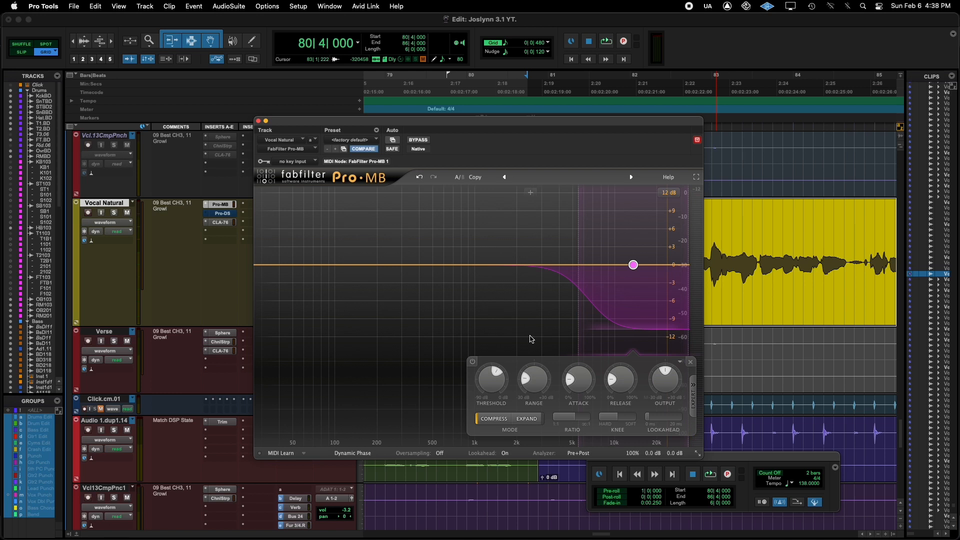
Set the high band's attack to 0% and start playback of the vocal.
{"action": "mouse_move", "coordinate": [577, 382]}
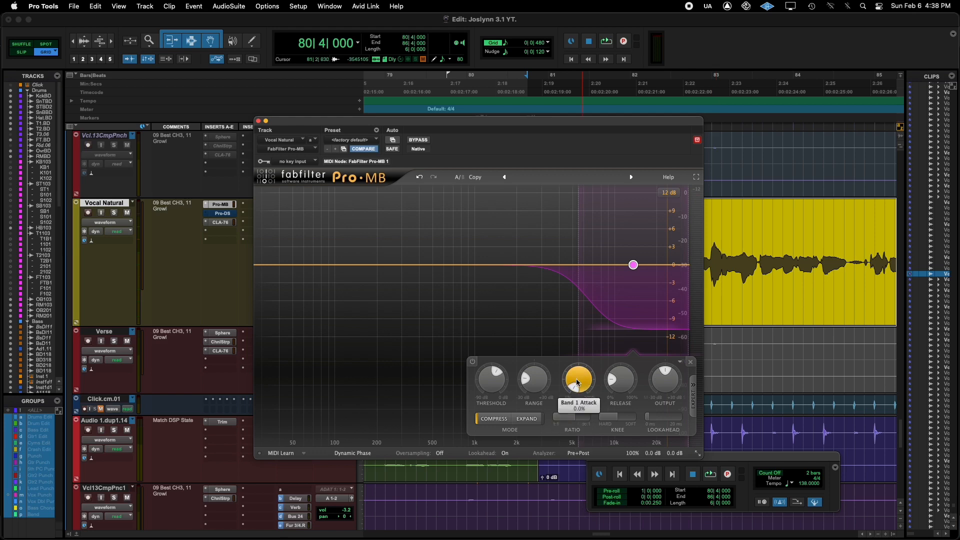
{"action": "mouse_move", "coordinate": [621, 383]}
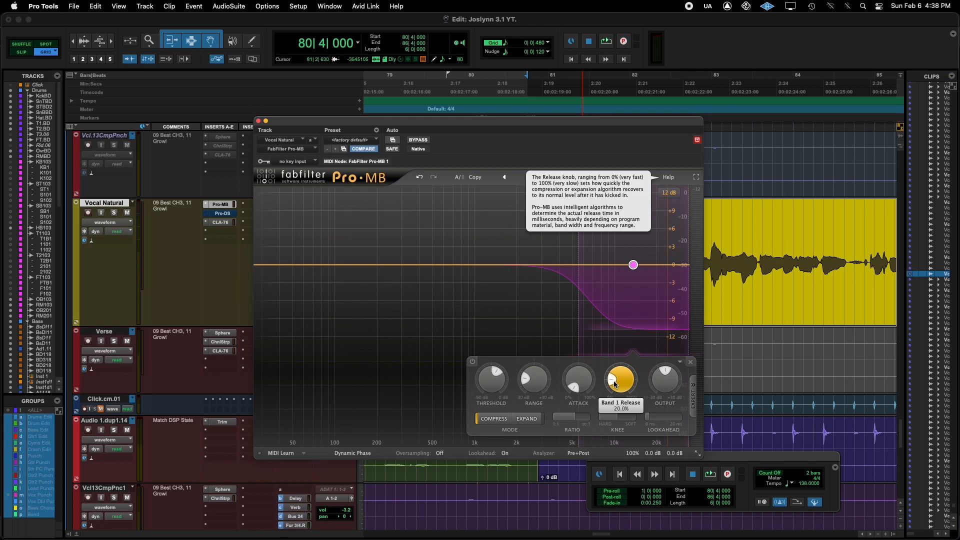
{"action": "key", "text": "space"}
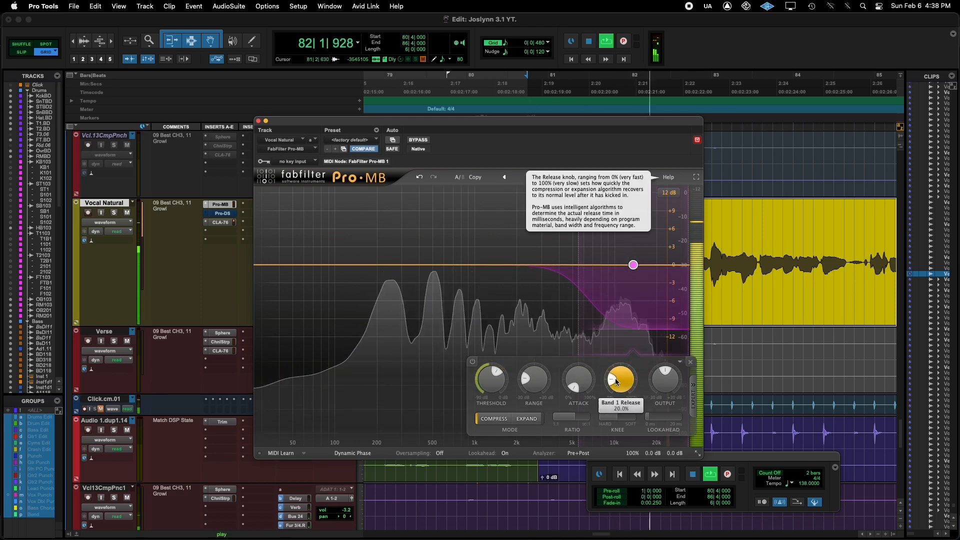
Set the high band's release to 71.8% and replay the vocal from the start of the selection.
{"action": "mouse_move", "coordinate": [616, 382]}
{"action": "left_mouse_down"}
{"action": "mouse_move", "coordinate": [616, 365]}
{"action": "mouse_move", "coordinate": [629, 361]}
{"action": "mouse_move", "coordinate": [629, 377]}
{"action": "left_mouse_up"}
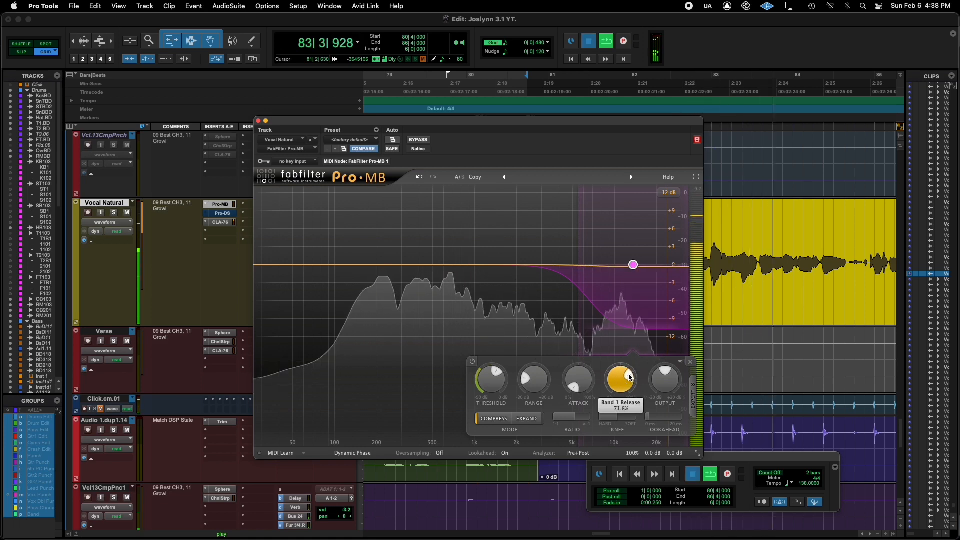
{"action": "key", "text": "space"}
{"action": "key", "text": "space"}
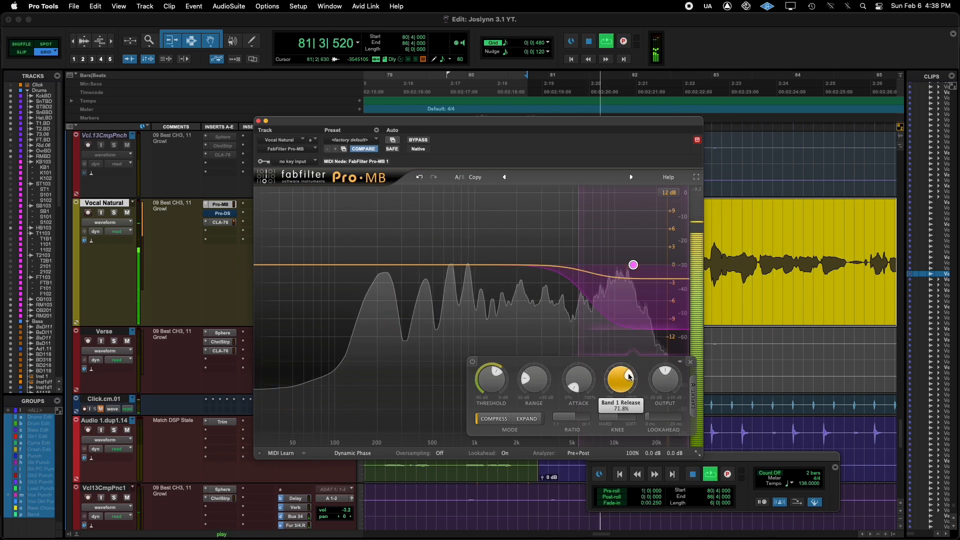
{"action": "key", "text": "space"}
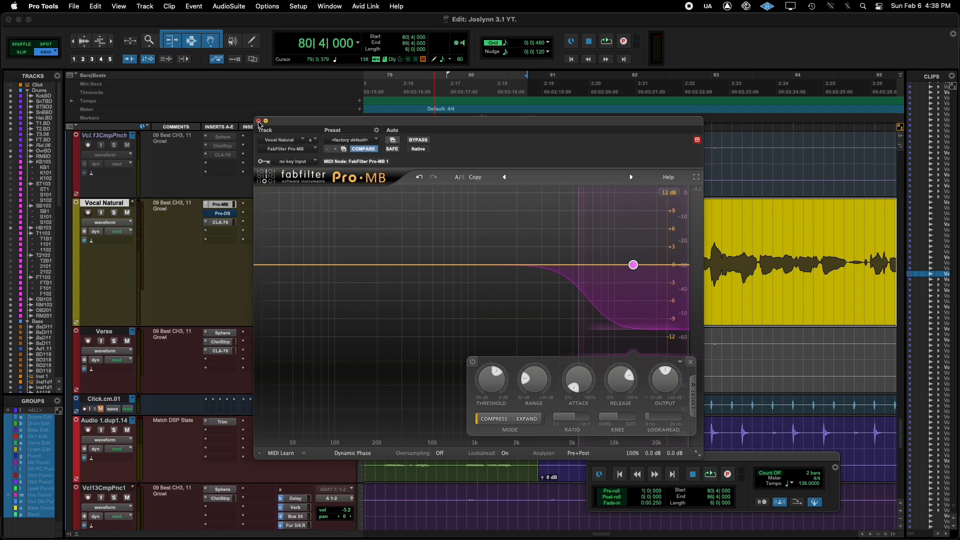
Close the Pro-MB window and compare the vocal with Pro-MB active and with it bypassed.
{"action": "left_click", "coordinate": [258, 121]}
{"action": "key", "text": "space"}
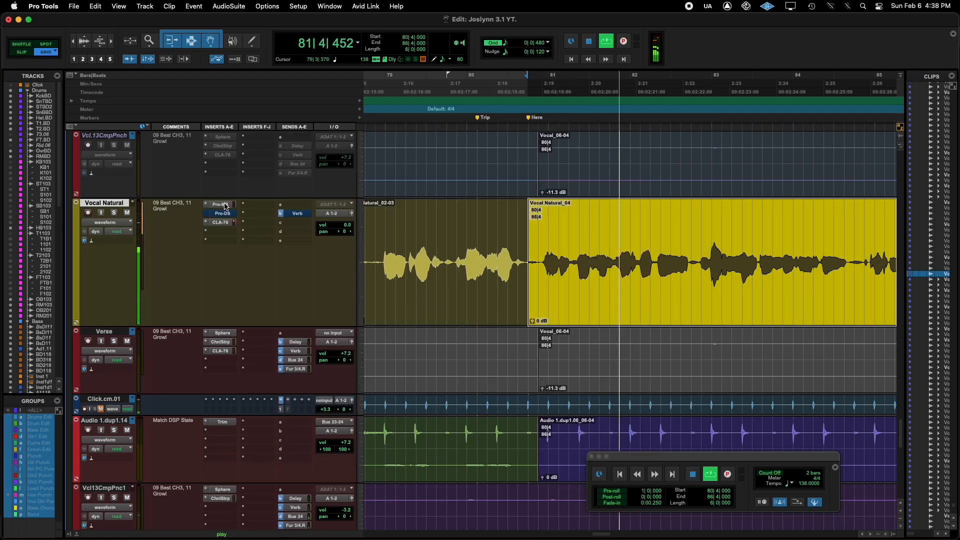
{"action": "key", "text": "space"}
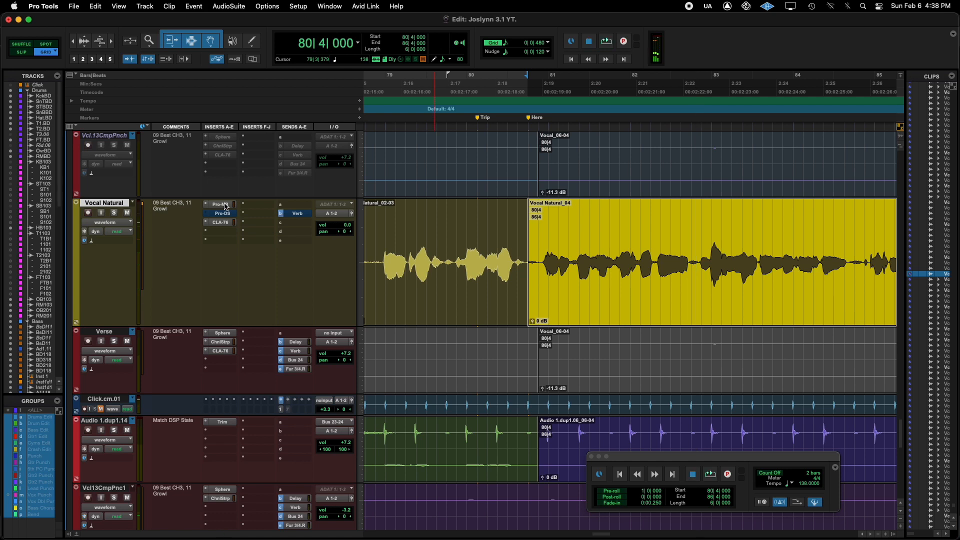
{"action": "key", "text": "space"}
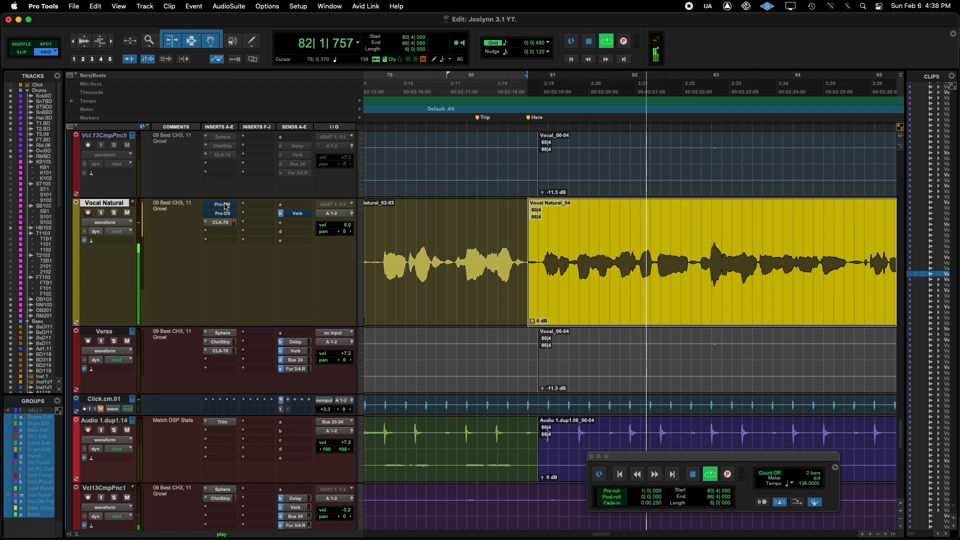
{"action": "key", "text": "space"}
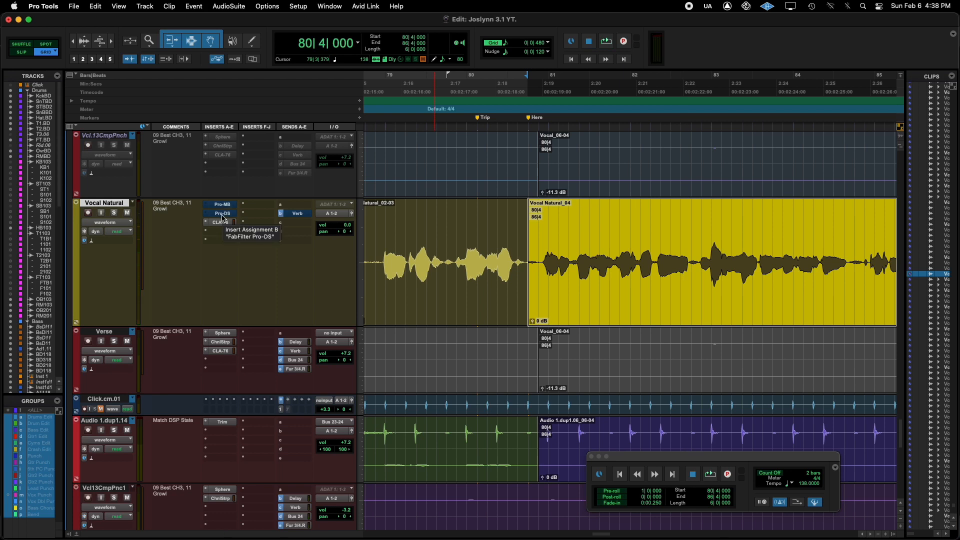
Activate Pro-DS on the Vocal Natural track while Pro-MB stays bypassed, and play the vocal for comparison.
{"action": "left_click", "coordinate": [222, 215], "text": "super"}
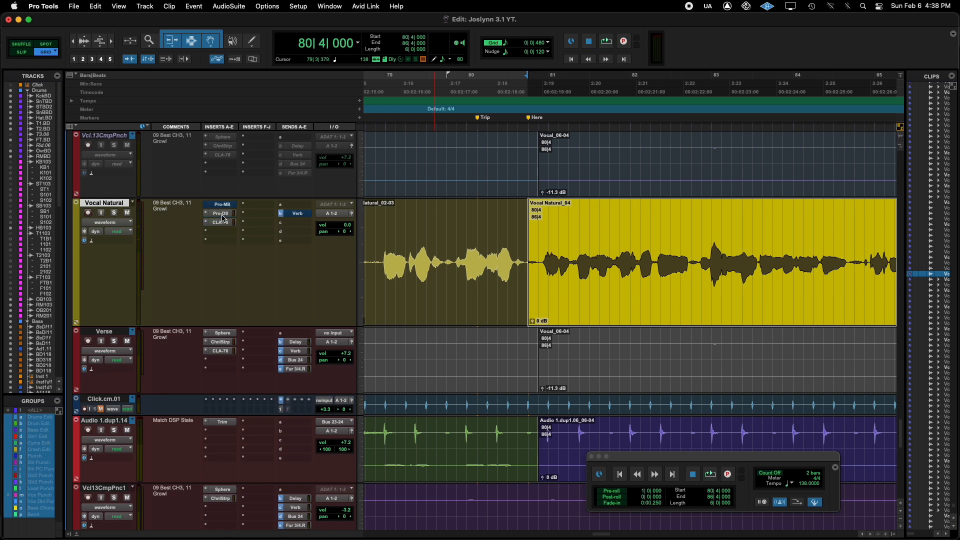
{"action": "key", "text": "space"}
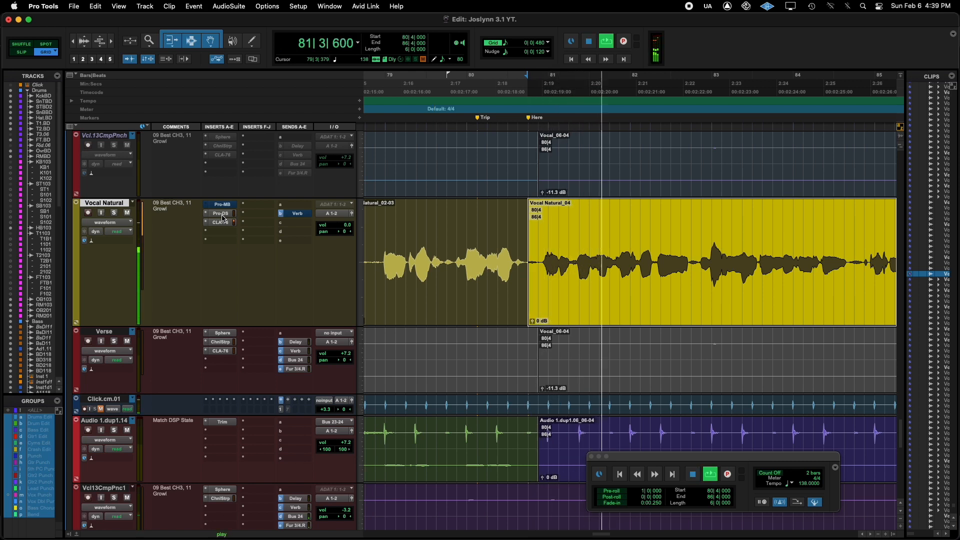
{"action": "key", "text": "space"}
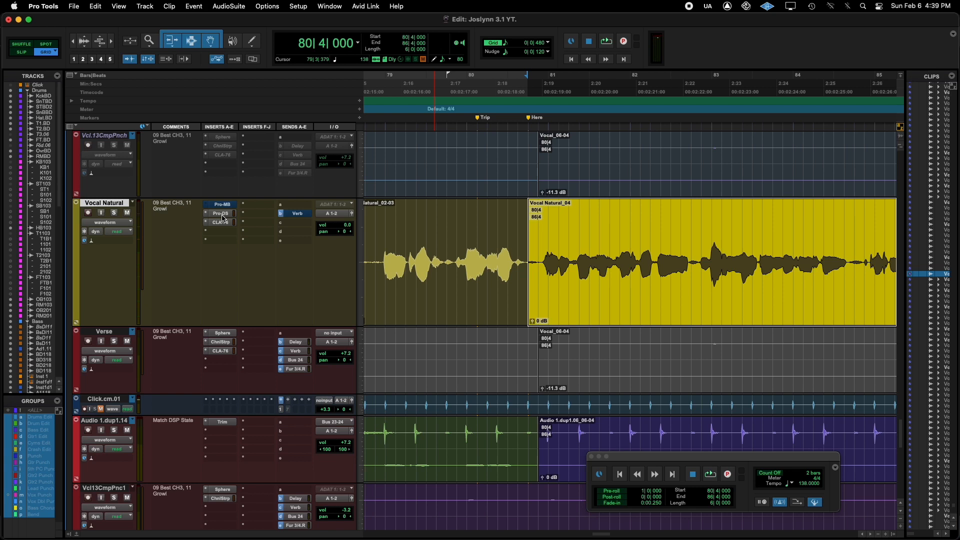
Bypass Pro-DS, reactivate Pro-MB on the Vocal Natural track, and play the vocal again.
{"action": "left_click", "coordinate": [221, 216]}
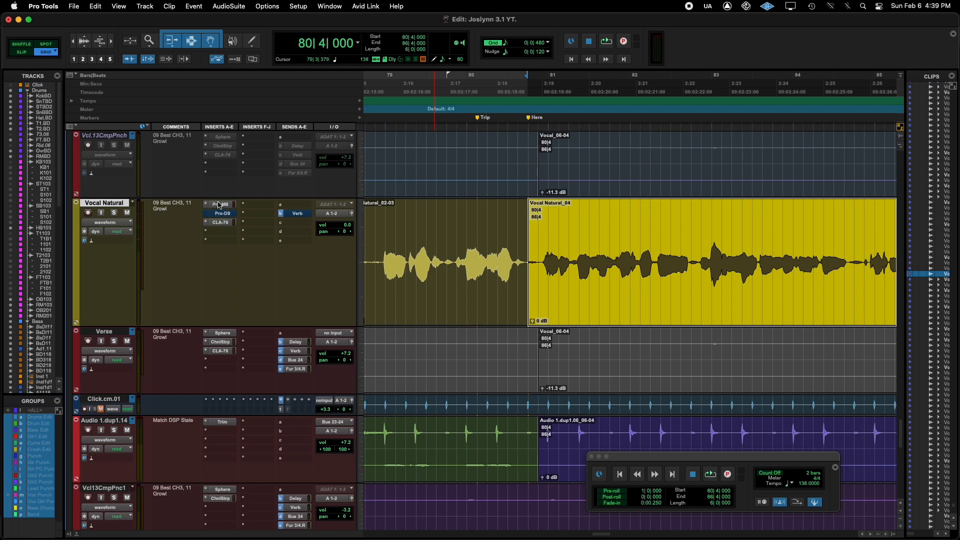
{"action": "key", "text": "space"}
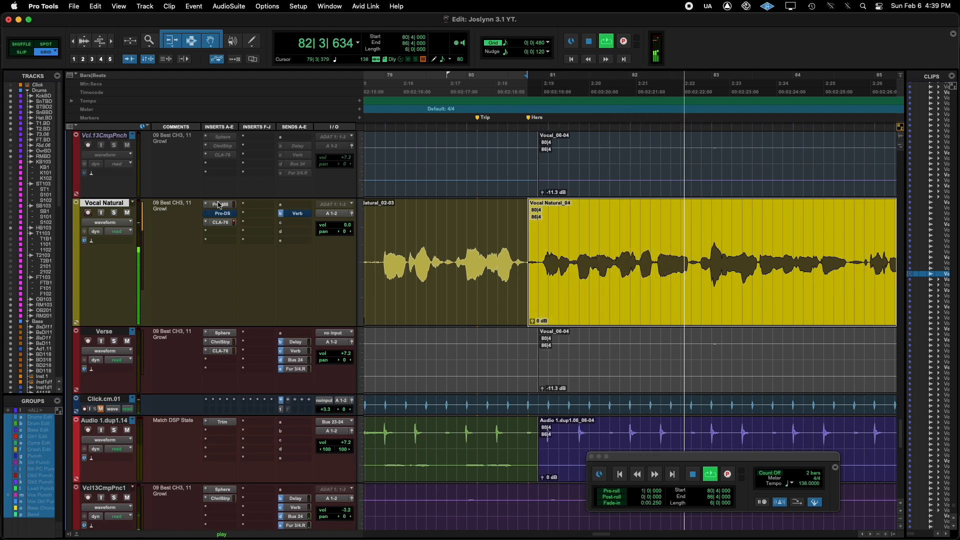
{"action": "key", "text": "space"}
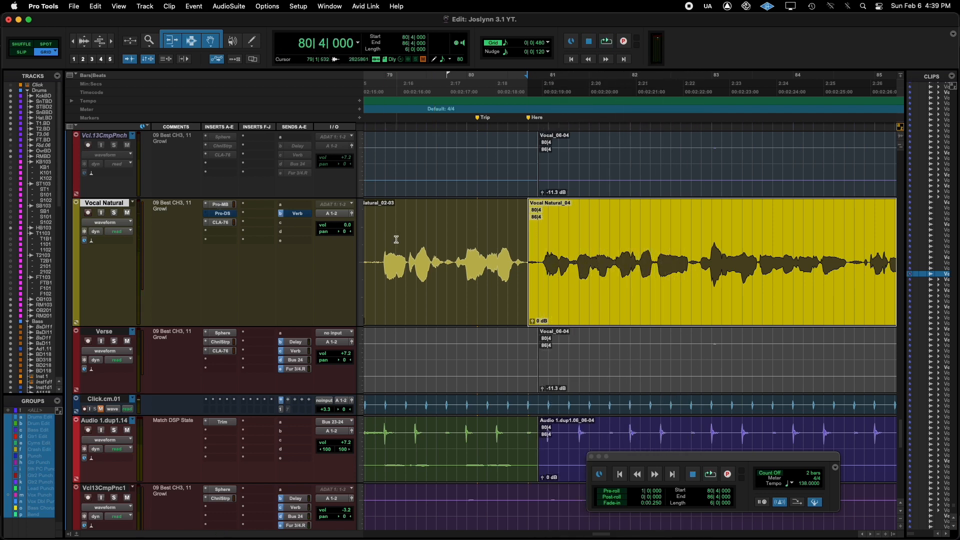
Unmute the Verb send on the Vocal Natural track.
{"action": "left_click", "coordinate": [298, 213], "text": "super"}
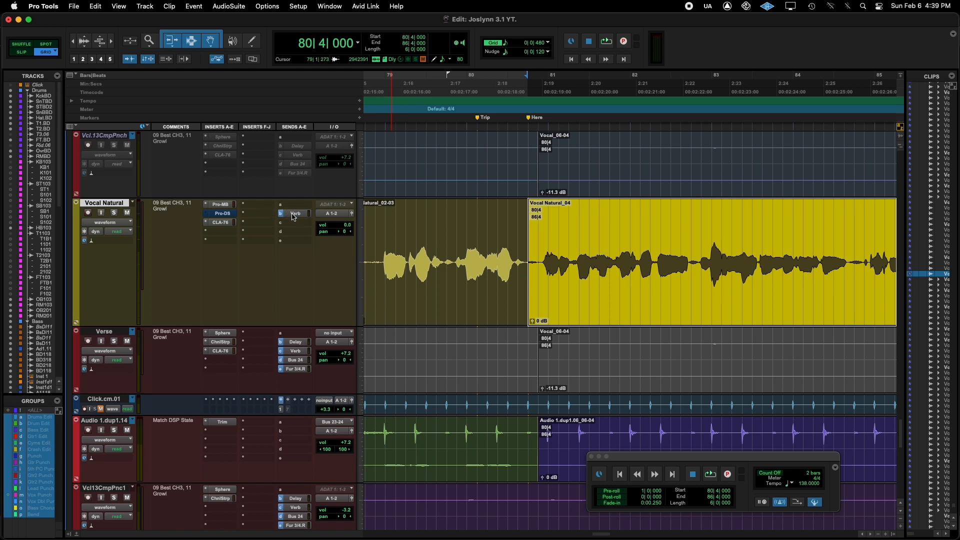